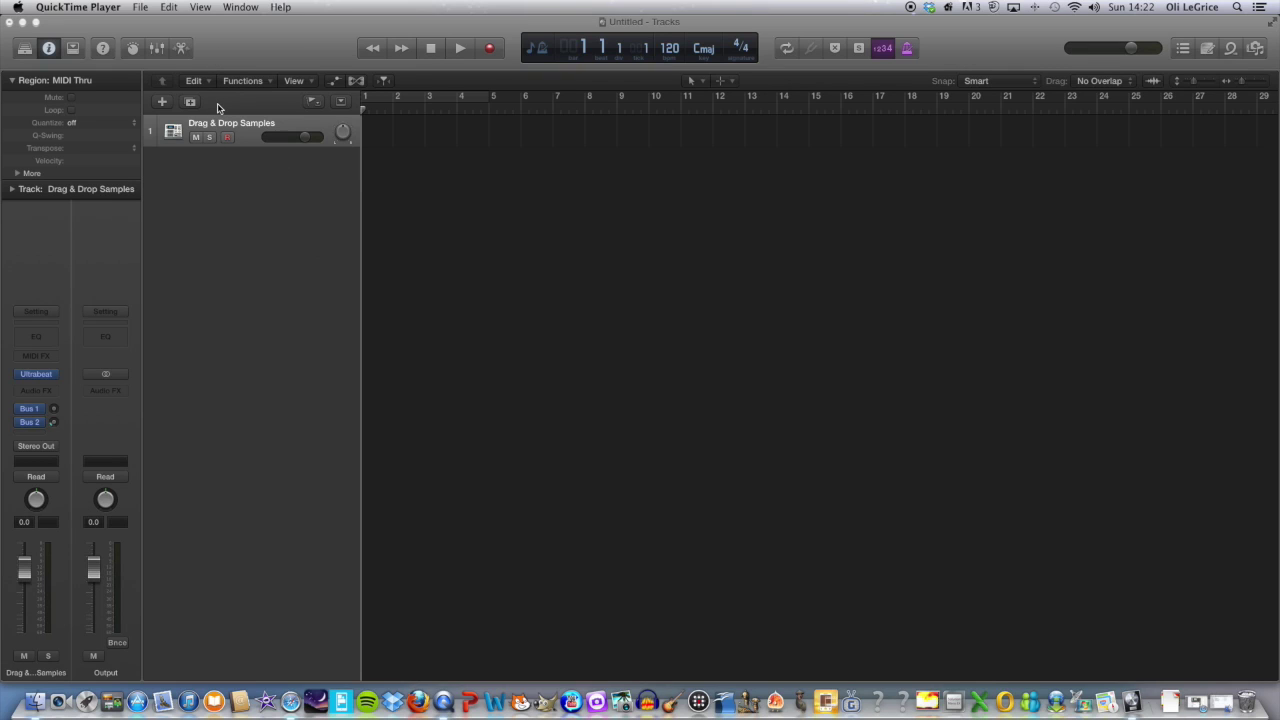
Add a software instrument track, then delete the Classic Electric Piano track it created.
click(165, 102)
click(163, 102)
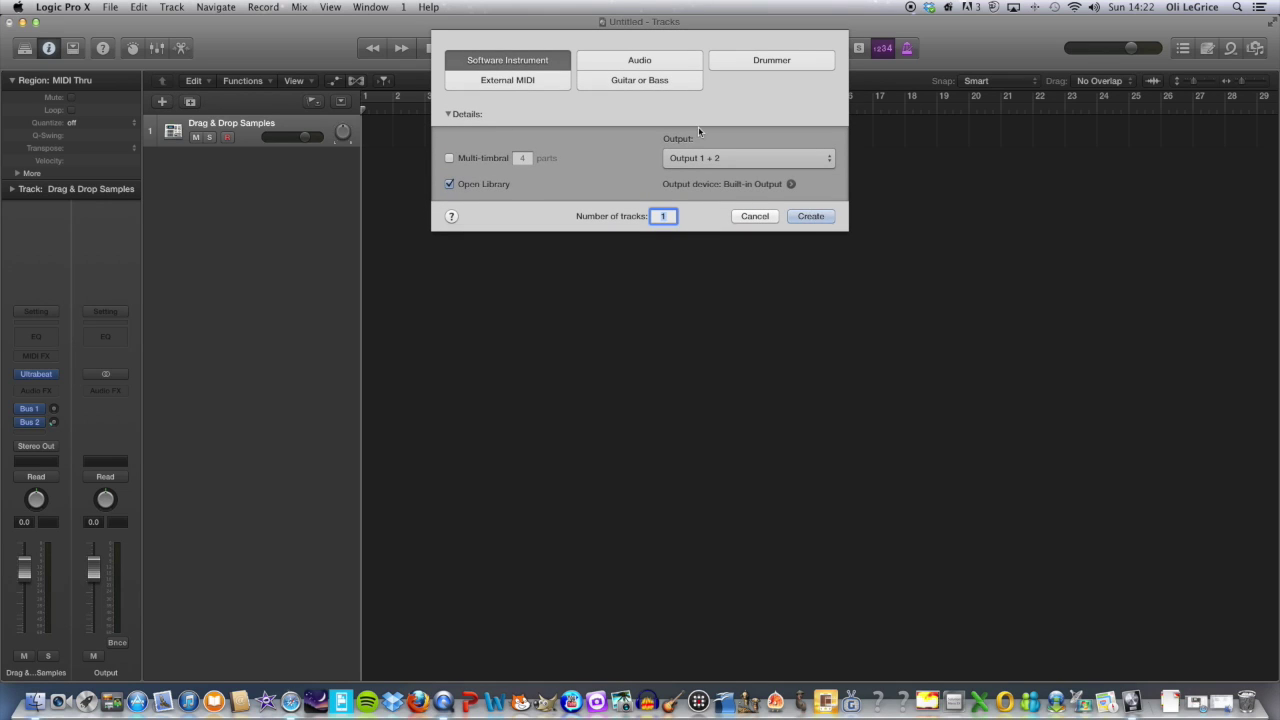
click(811, 216)
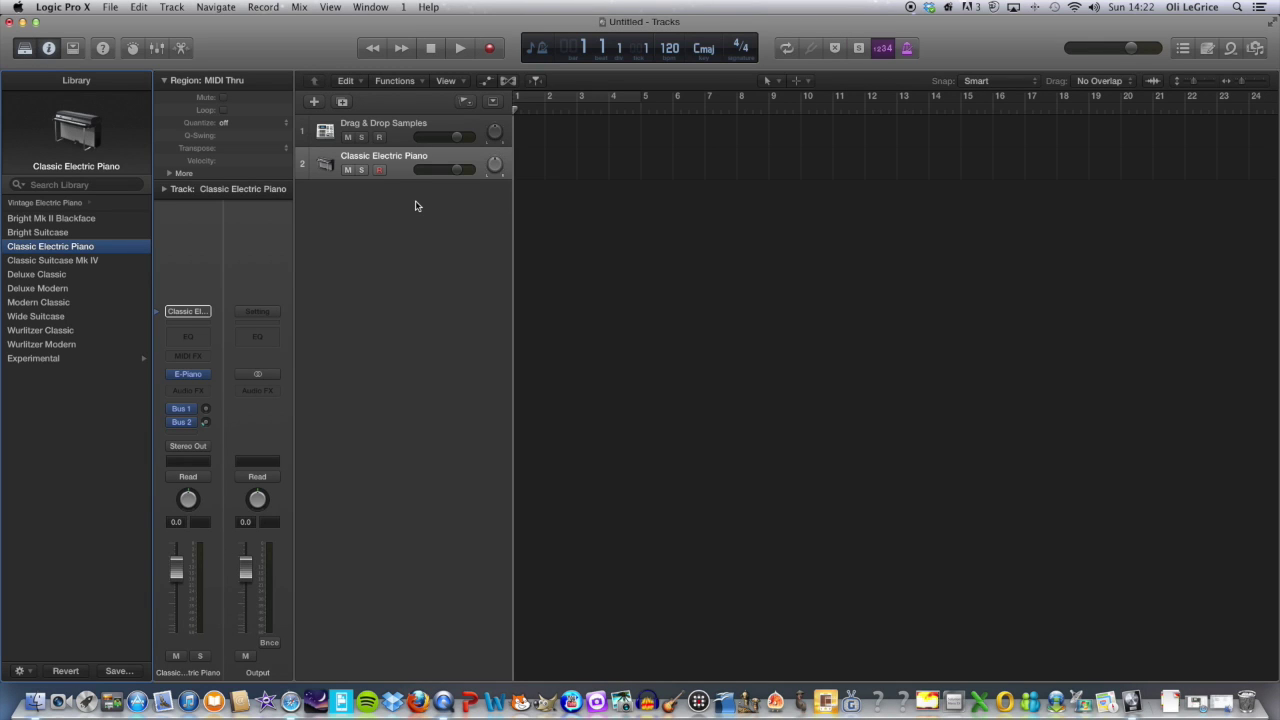
key(y)
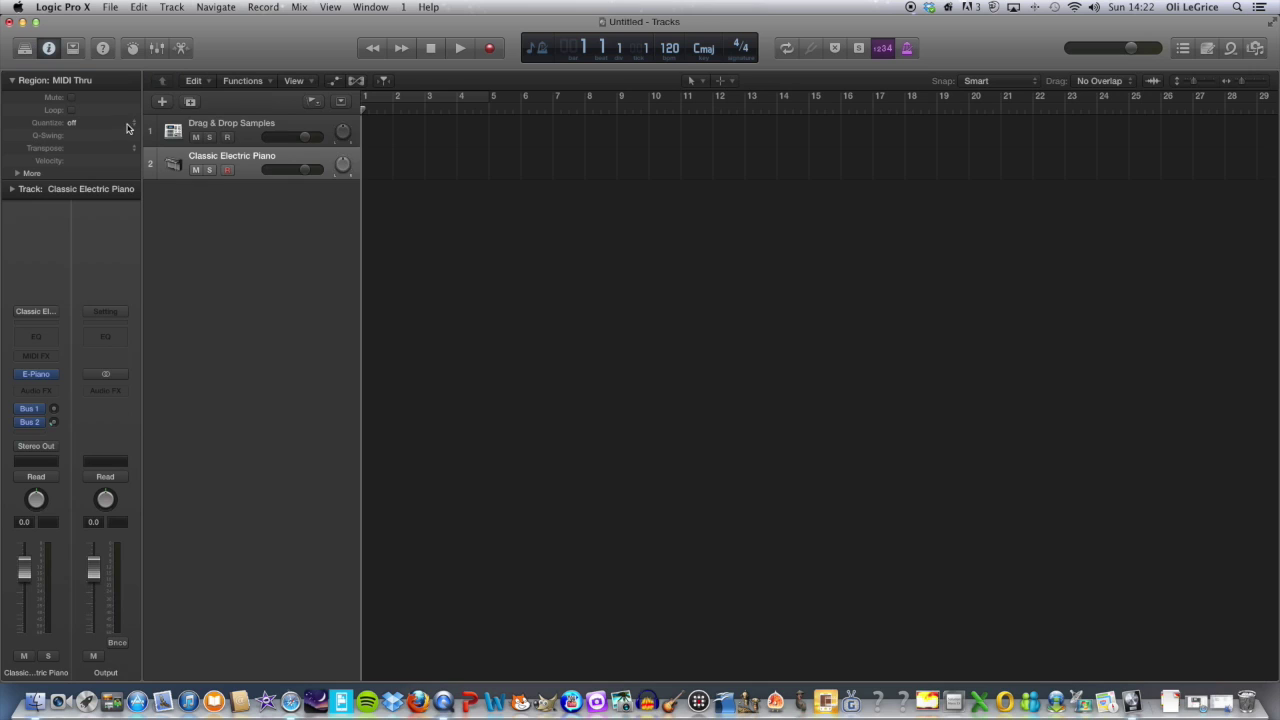
click(194, 82)
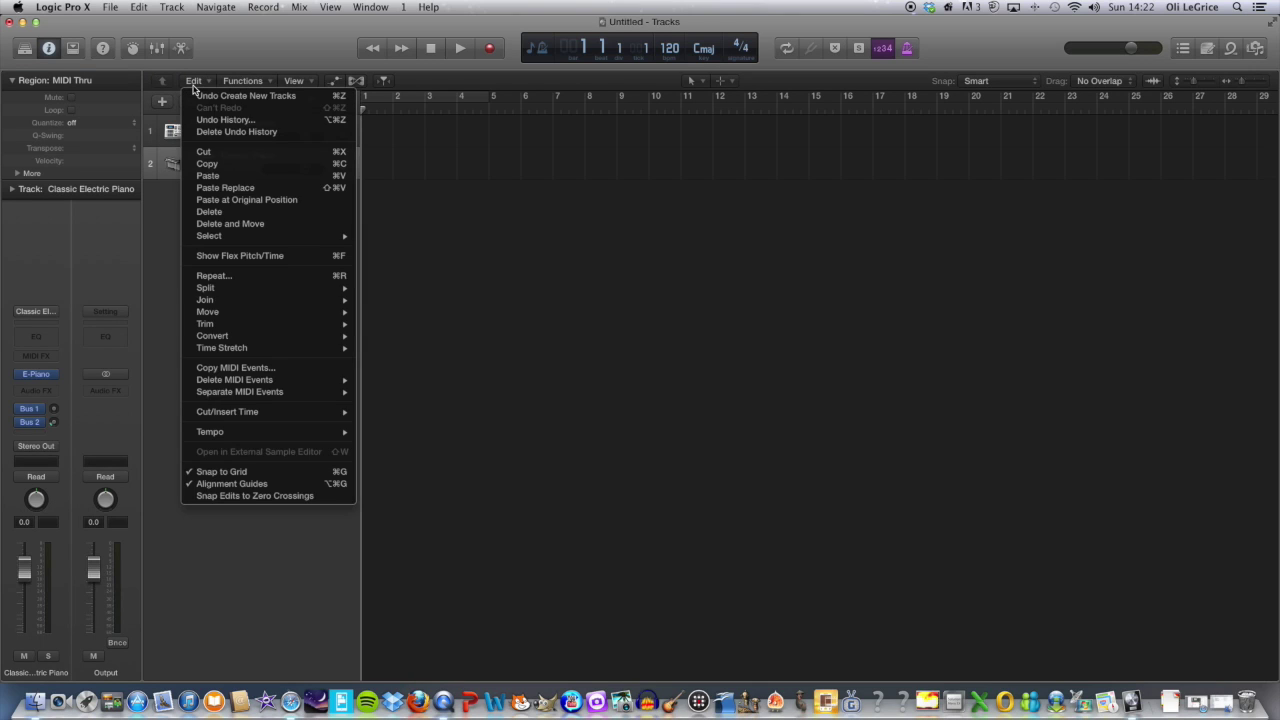
click(217, 211)
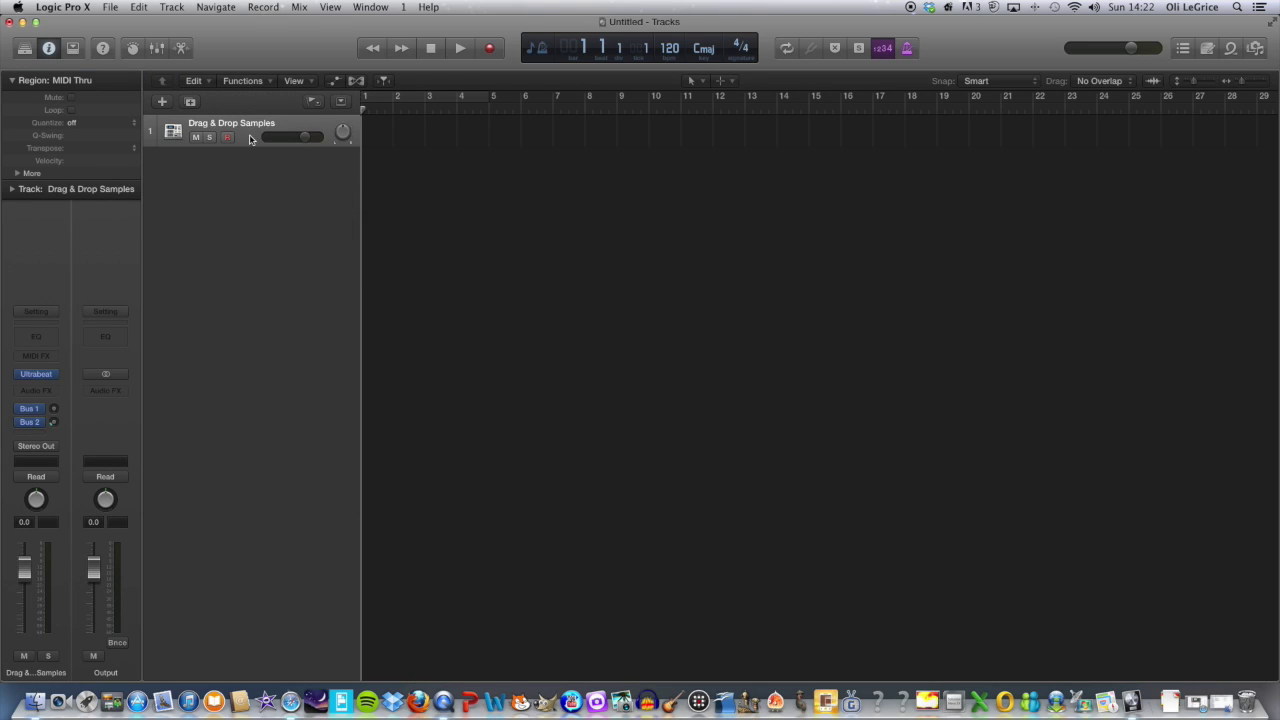
Load Ultrabeat (Drum Synth) Stereo into the instrument slot and position its window over the tracks.
mouse_move(53, 380)
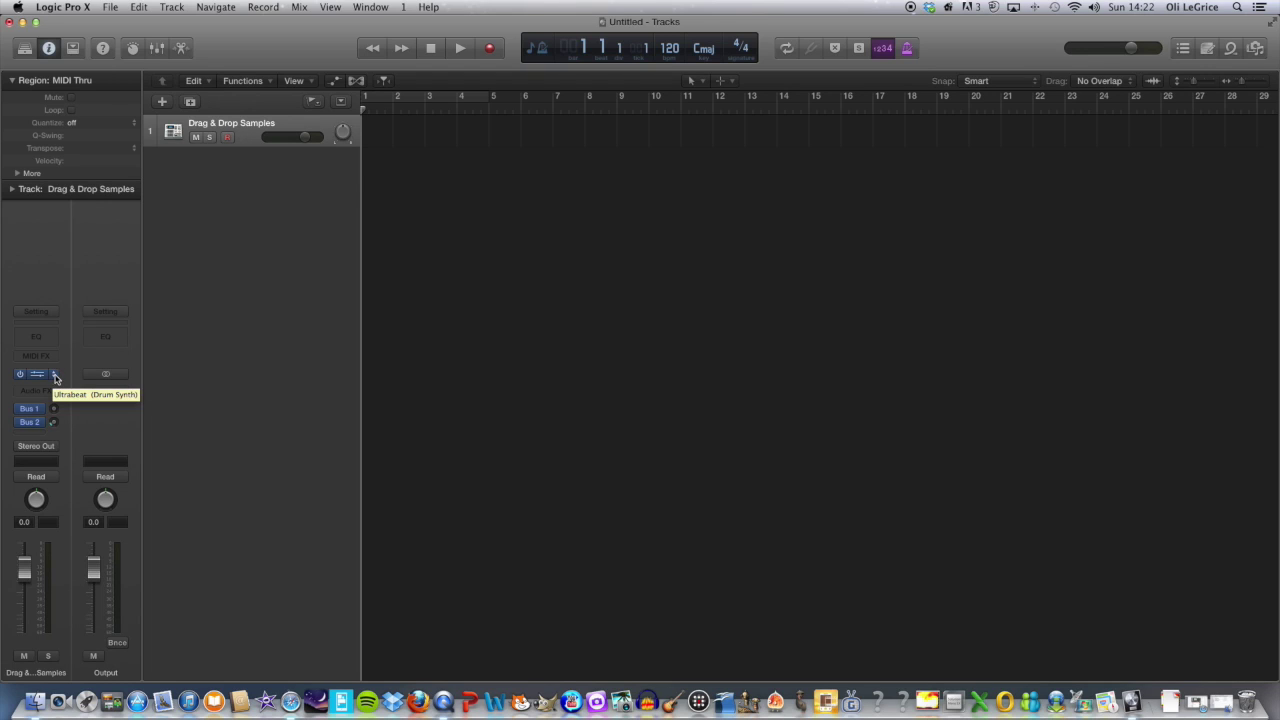
click(55, 376)
mouse_move(74, 437)
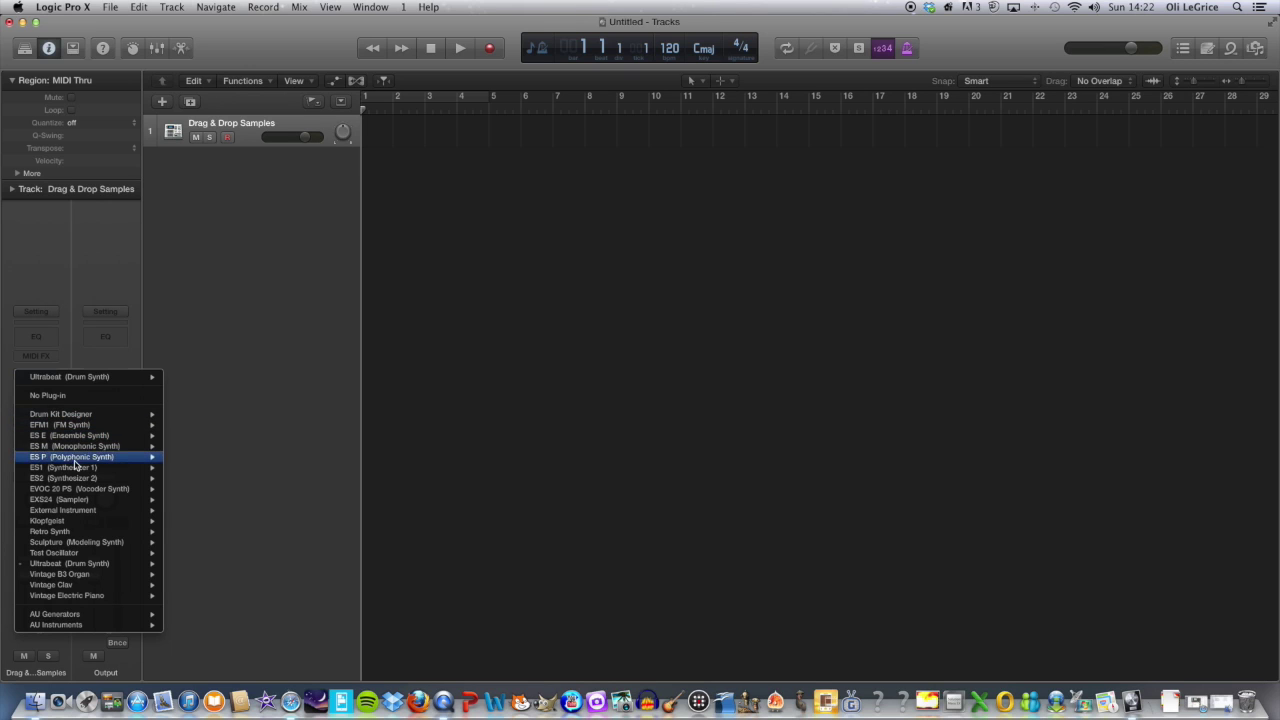
mouse_move(93, 566)
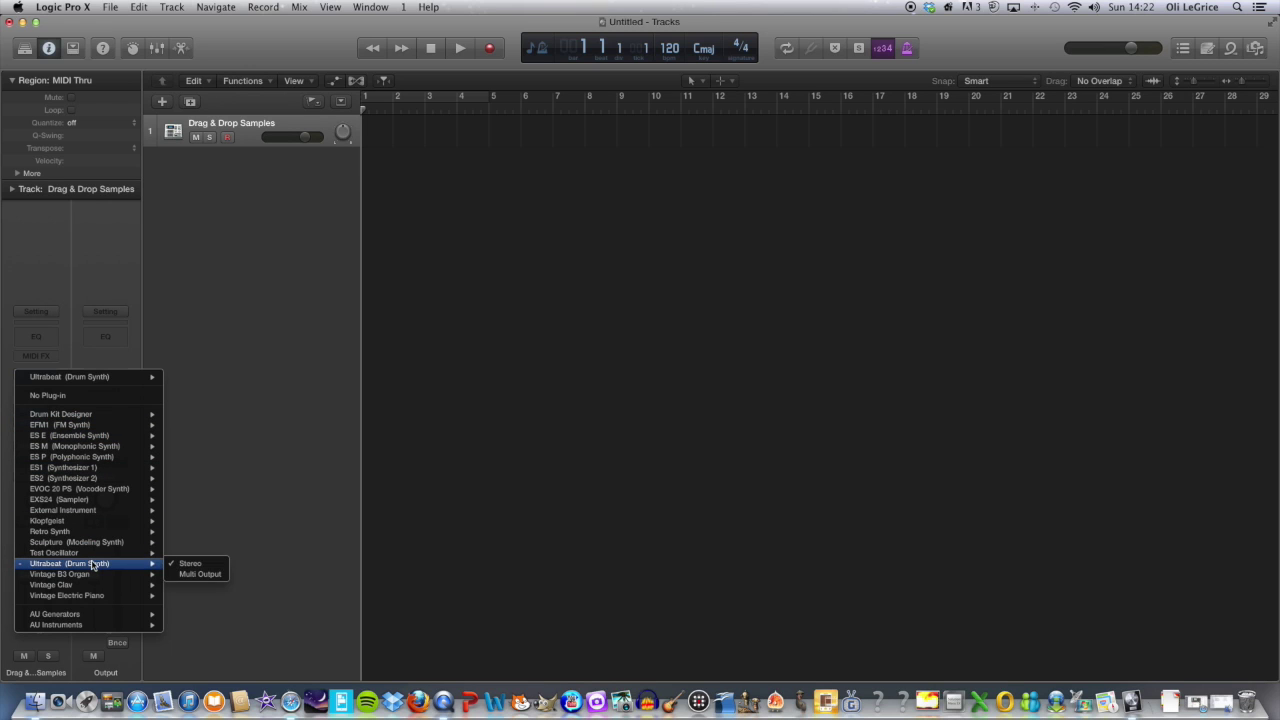
click(190, 563)
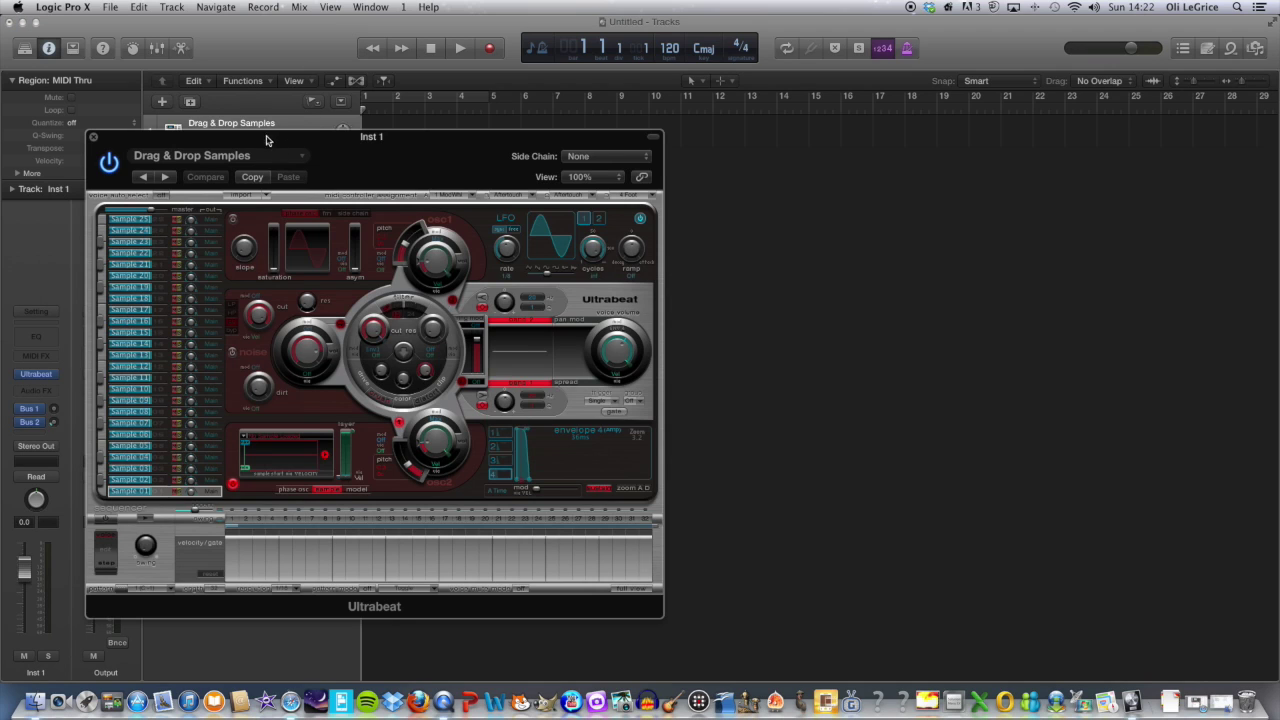
drag(267, 140, 228, 119)
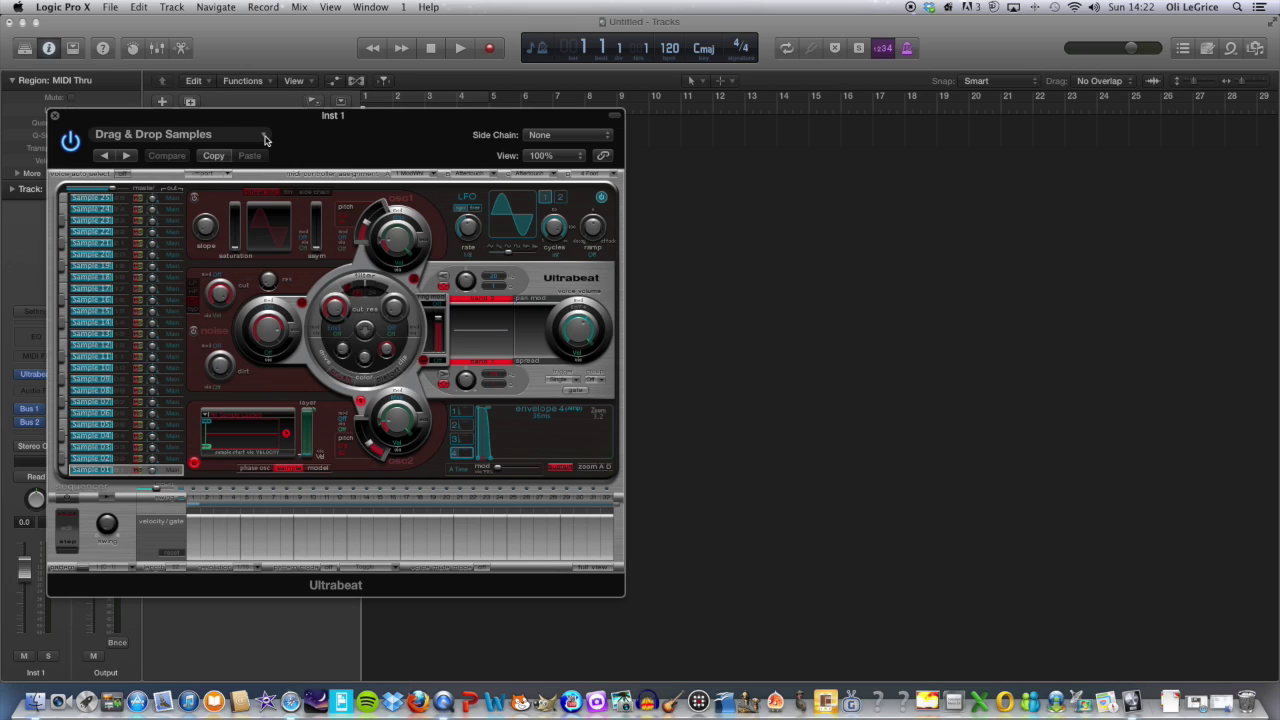
Load the Drum Kits > Drag & Drop Samples preset and move the window to the upper left.
click(266, 134)
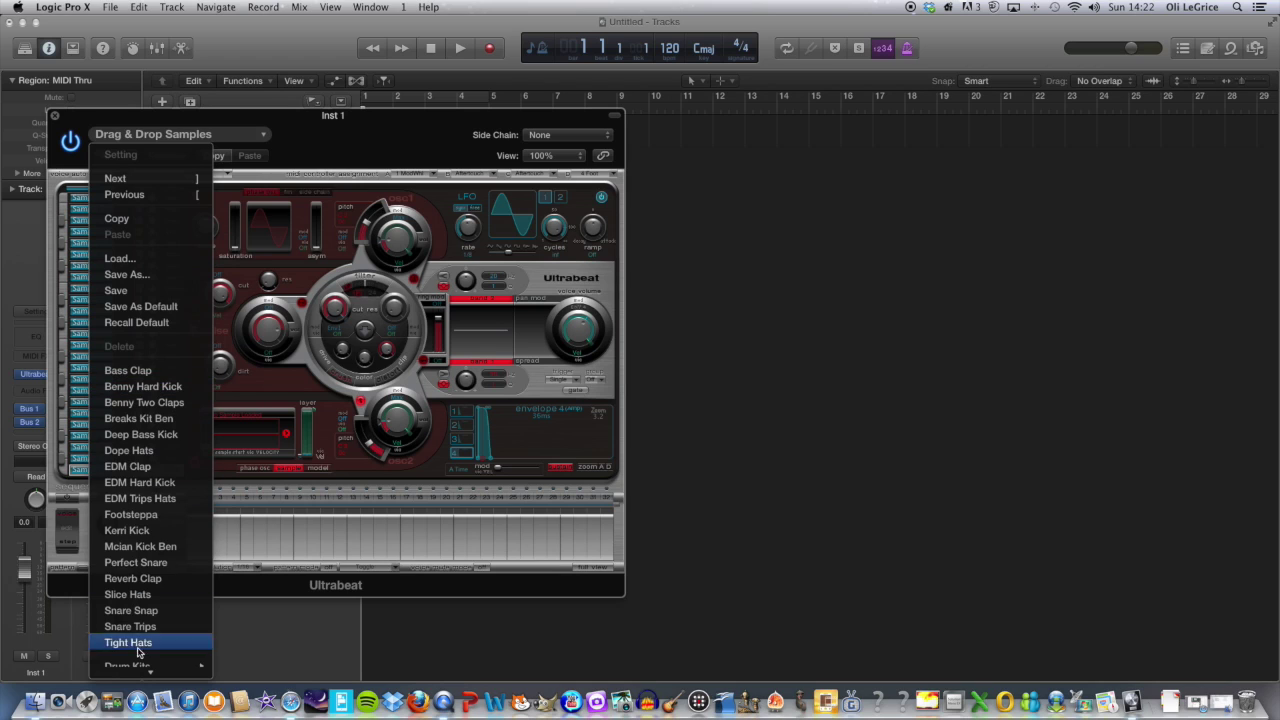
mouse_move(184, 643)
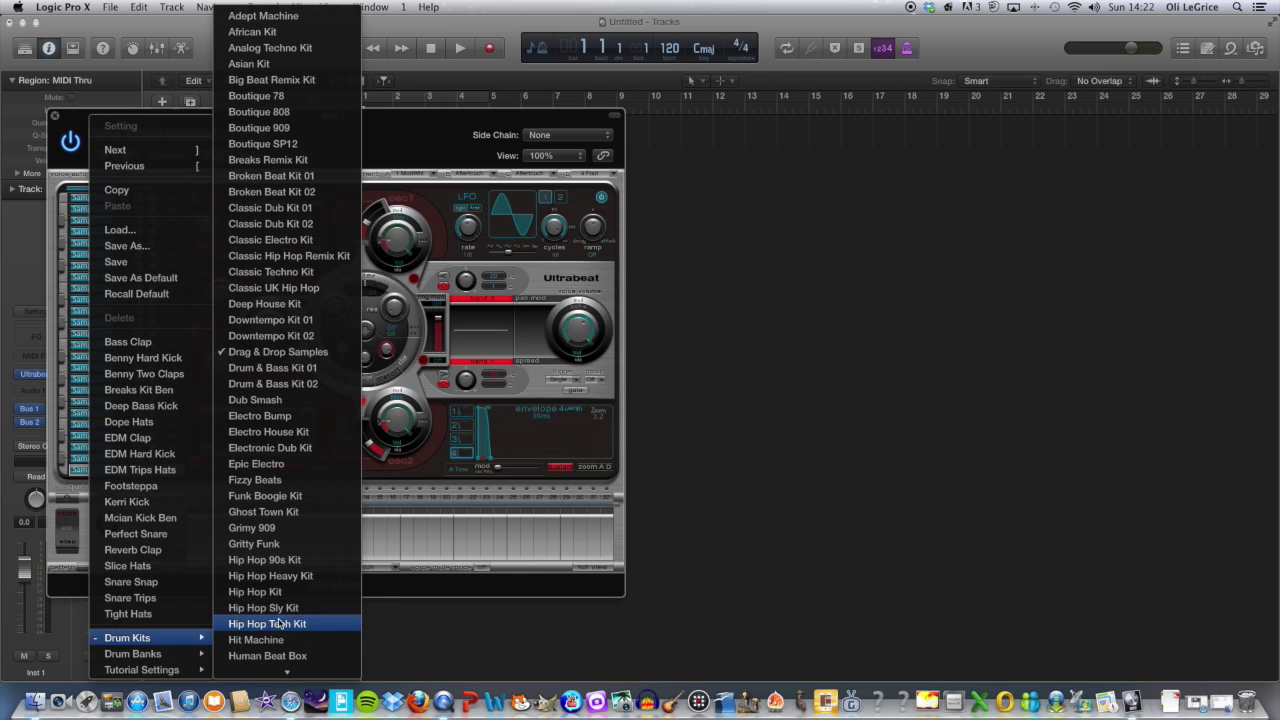
click(281, 358)
drag(246, 120, 206, 56)
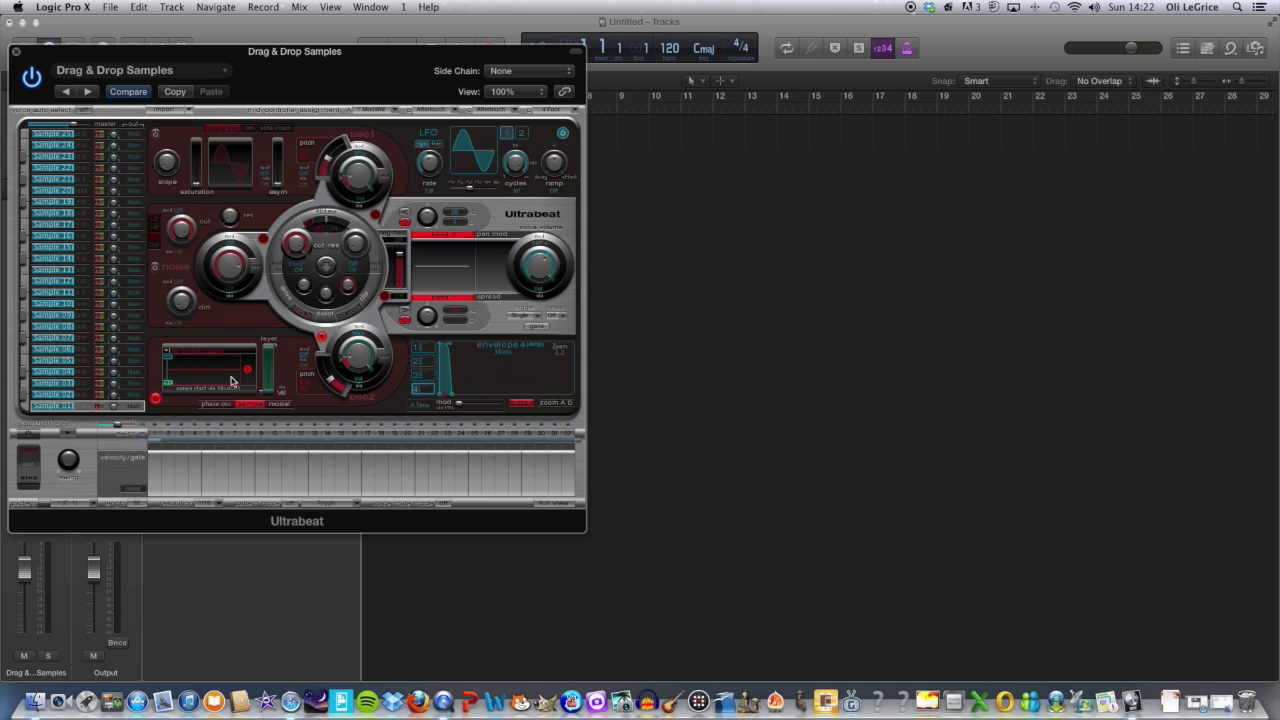
drag(249, 61, 243, 52)
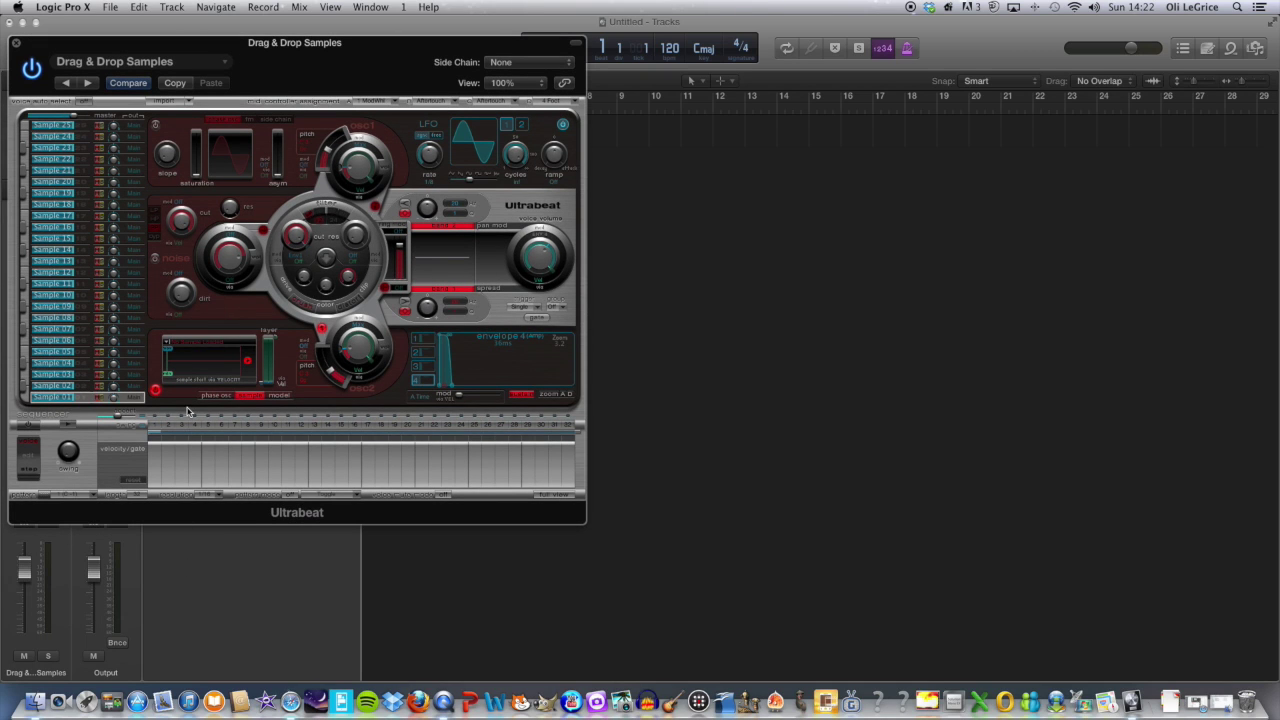
In Finder, navigate to VIP Series – C.R.S.T > CRST Drum Hits > CRST Kicks.
click(34, 700)
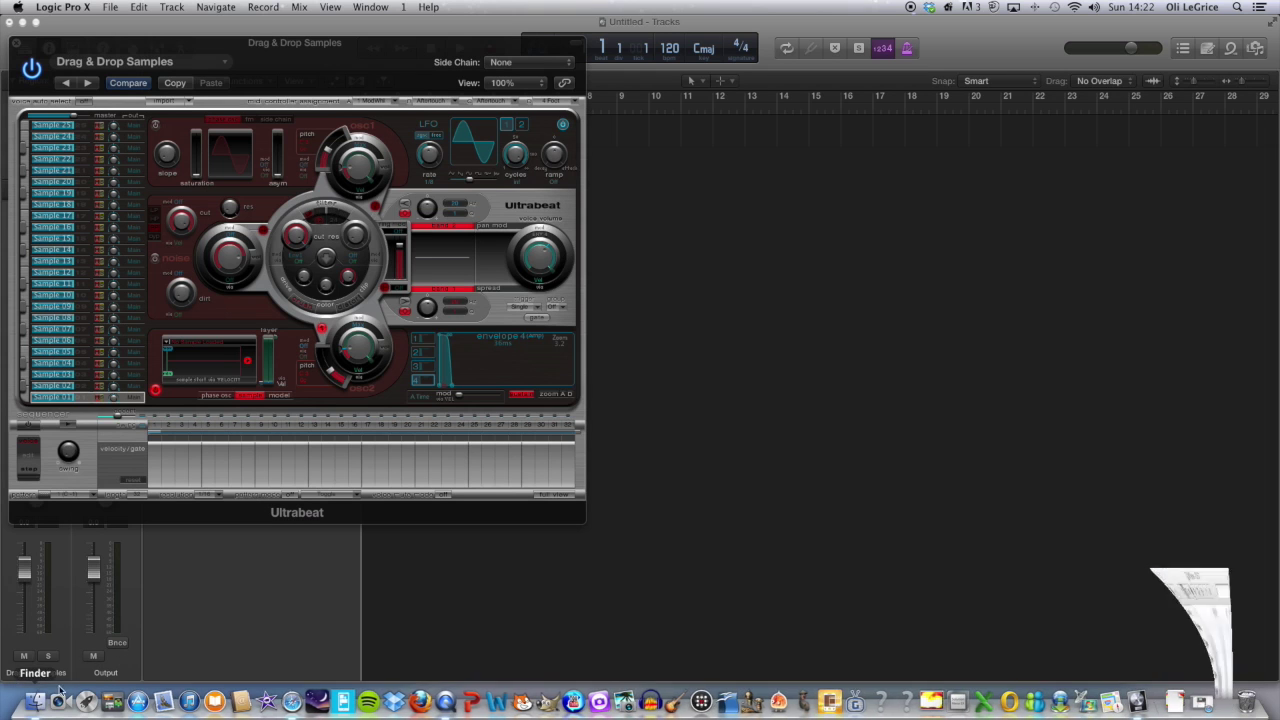
drag(758, 166, 698, 183)
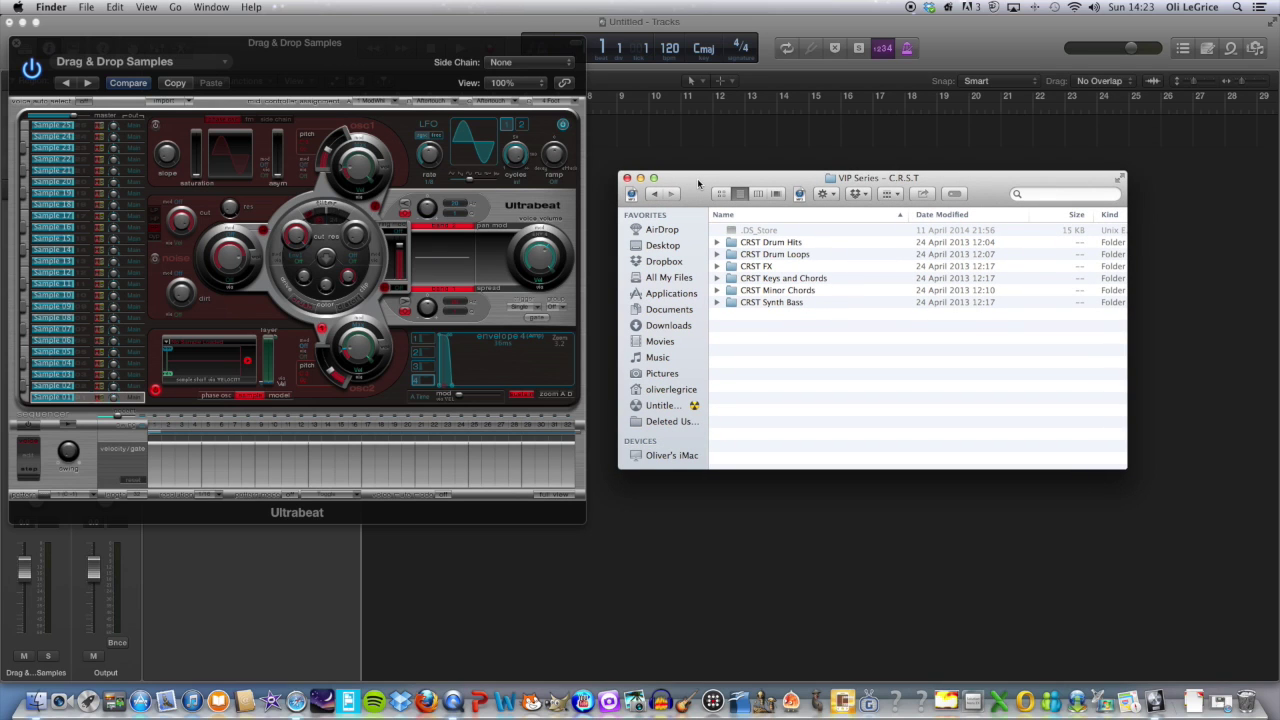
drag(698, 183, 706, 182)
click(646, 189)
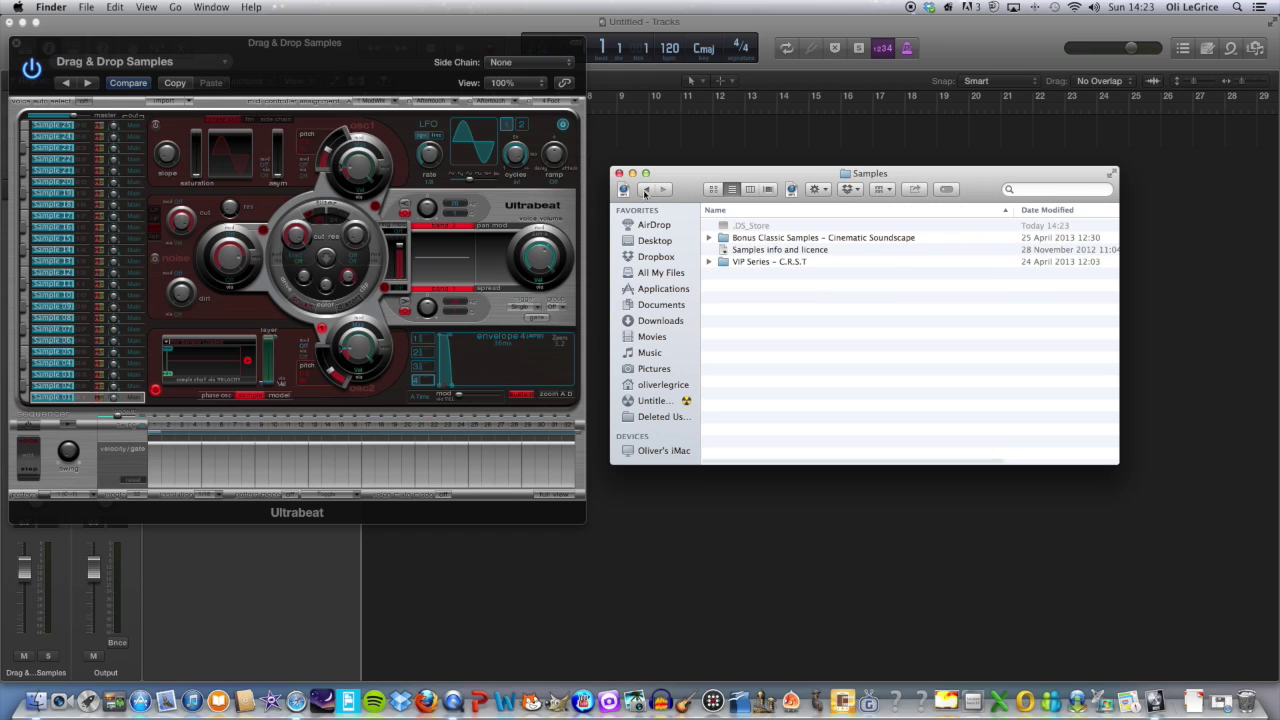
double_click(766, 262)
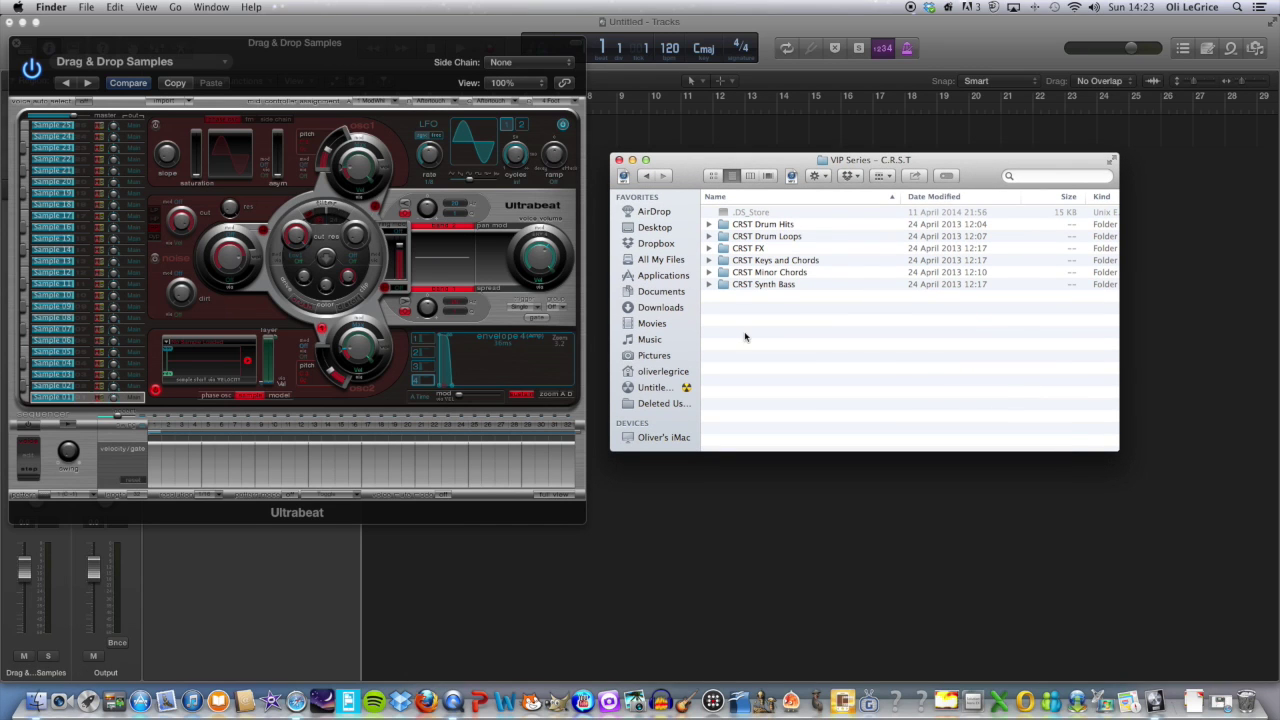
double_click(767, 225)
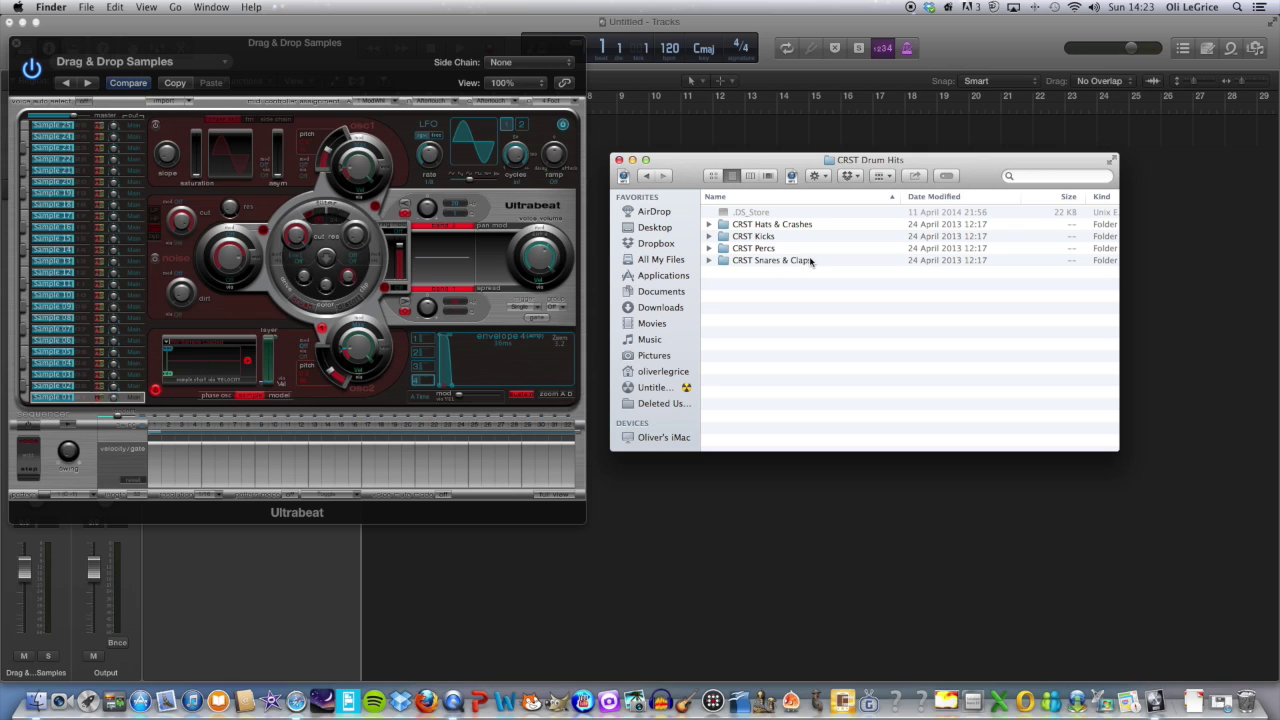
double_click(772, 238)
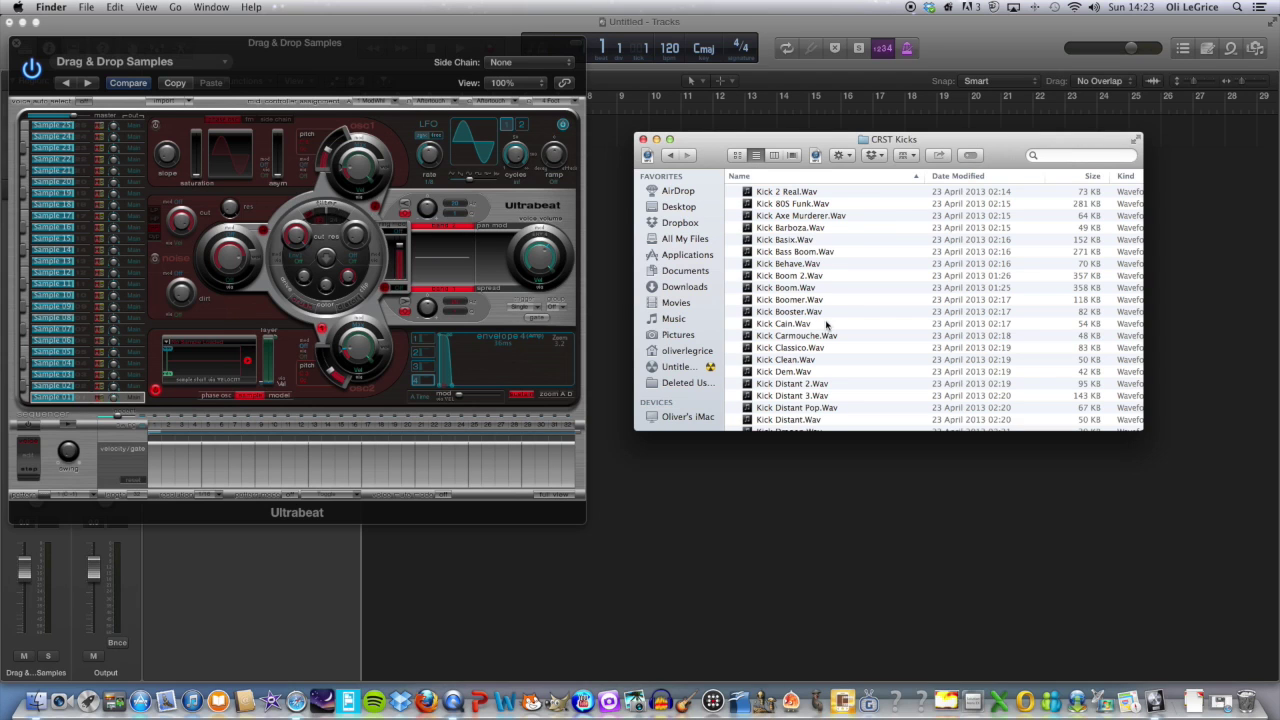
scroll(829, 329, down, 2)
Drag Kick Cain.Wav into Ultrabeat's sample slot.
click(787, 306)
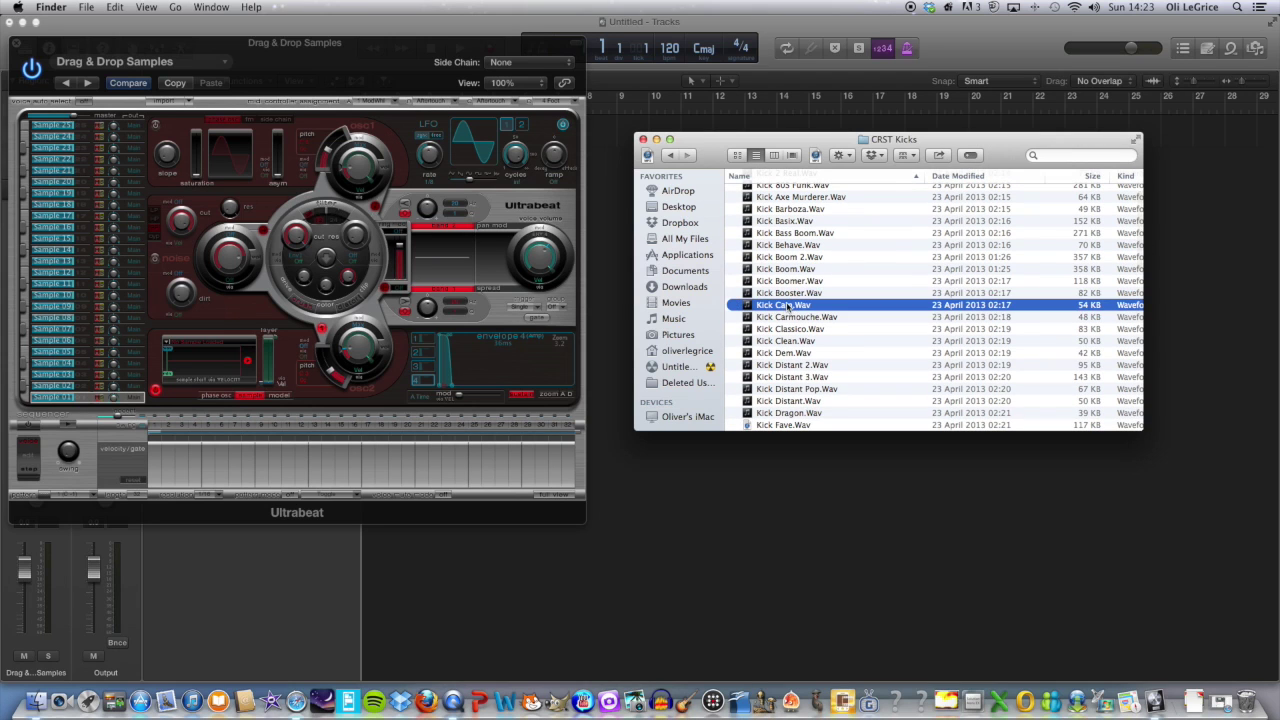
drag(820, 311, 234, 366)
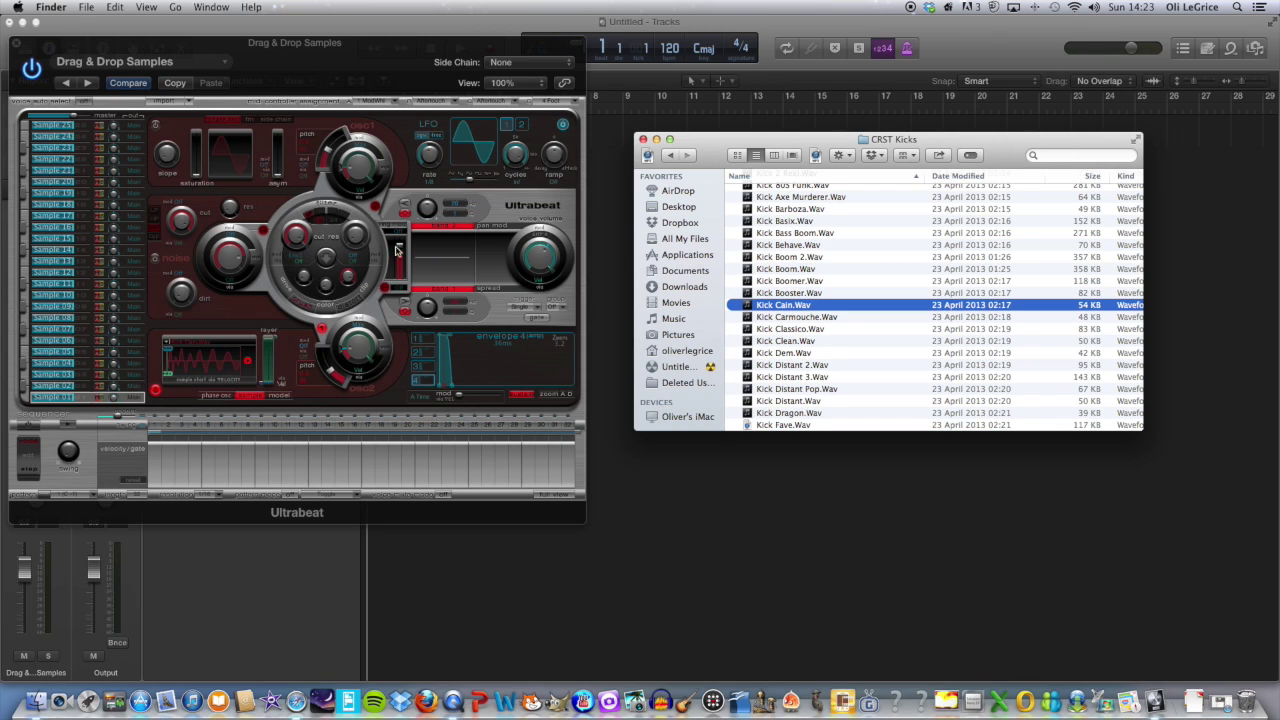
drag(686, 146, 738, 142)
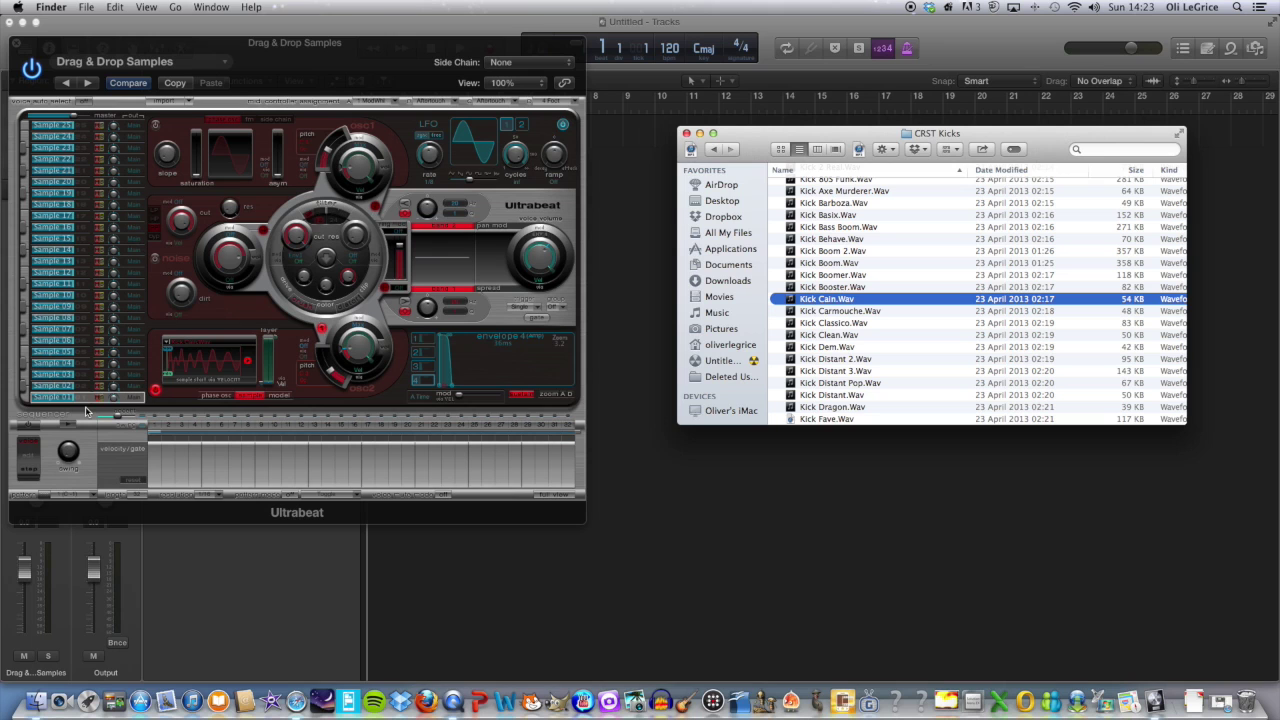
Load Clap Soul.Wav from CRST Snares & Claps into the next voice, then hide Finder and centre Ultrabeat.
click(60, 387)
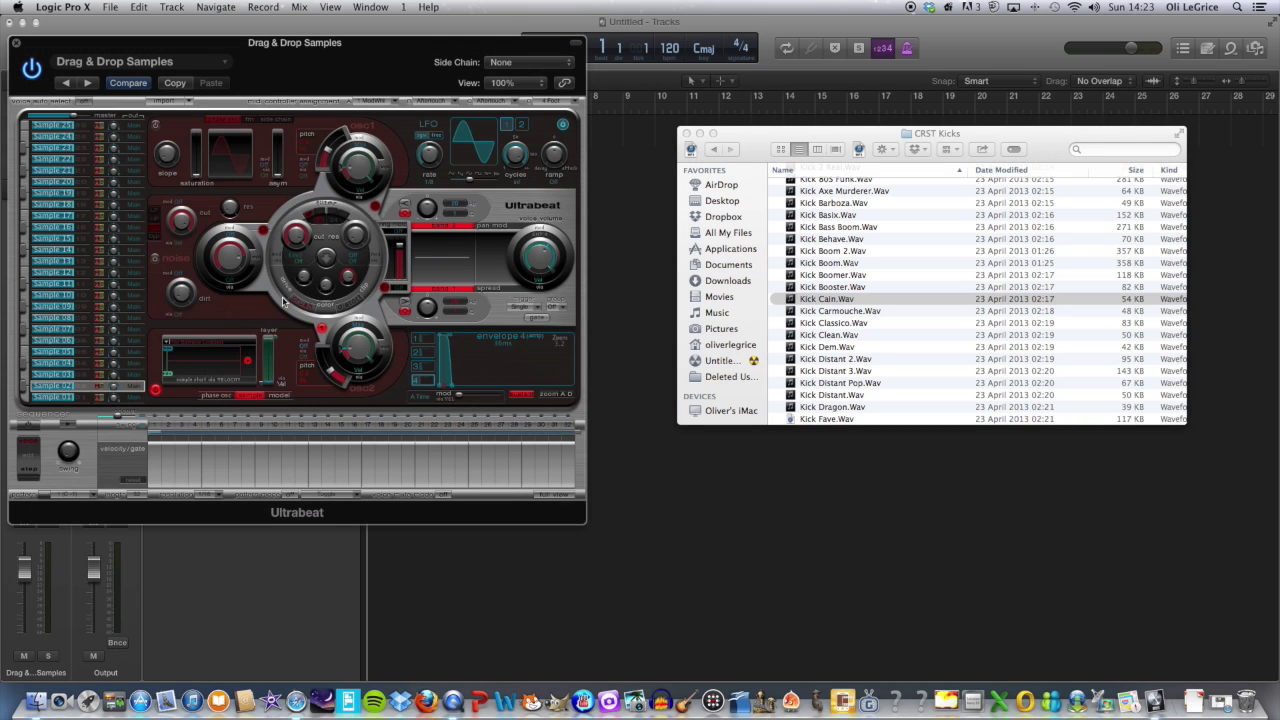
click(714, 150)
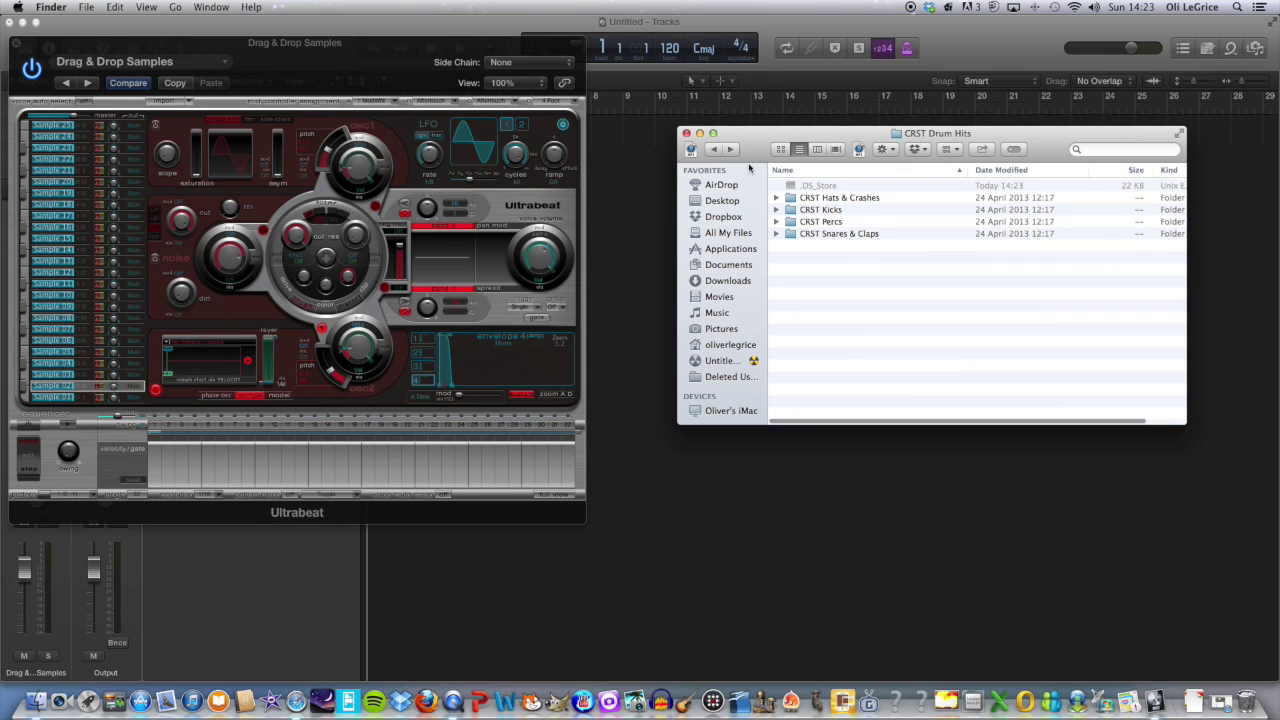
double_click(852, 234)
scroll(851, 254, down, 3)
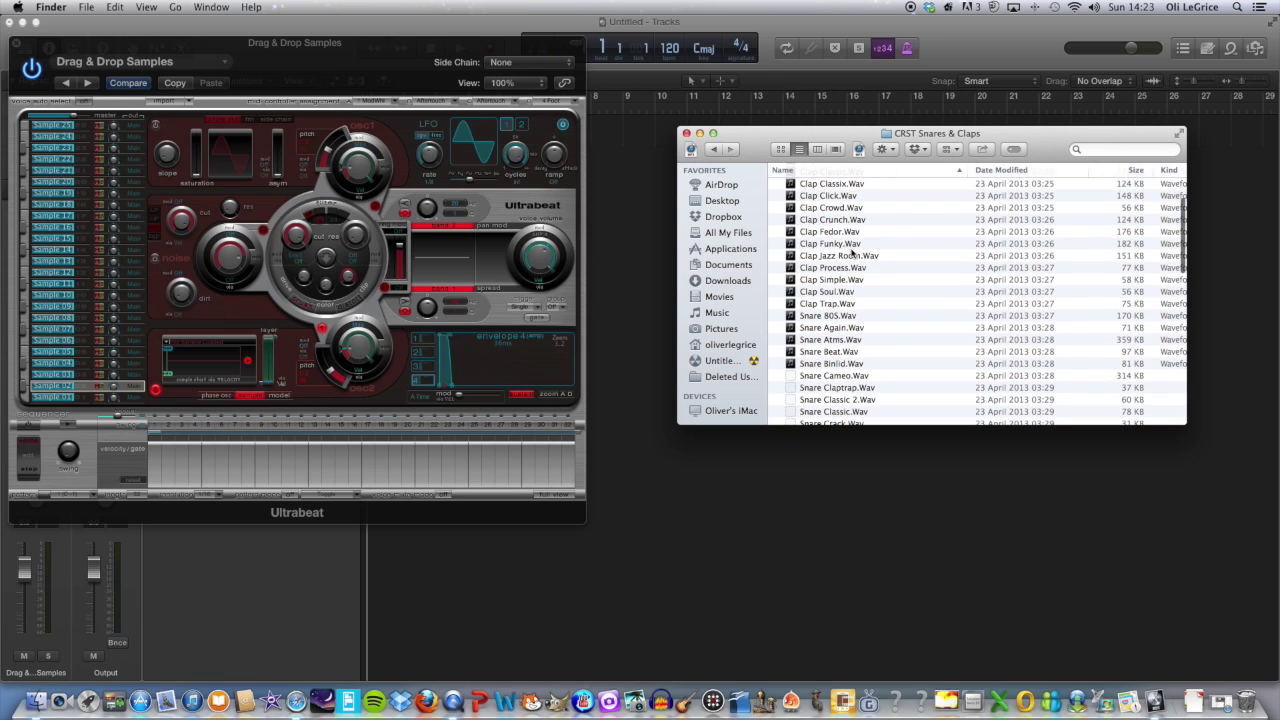
scroll(851, 254, down, 2)
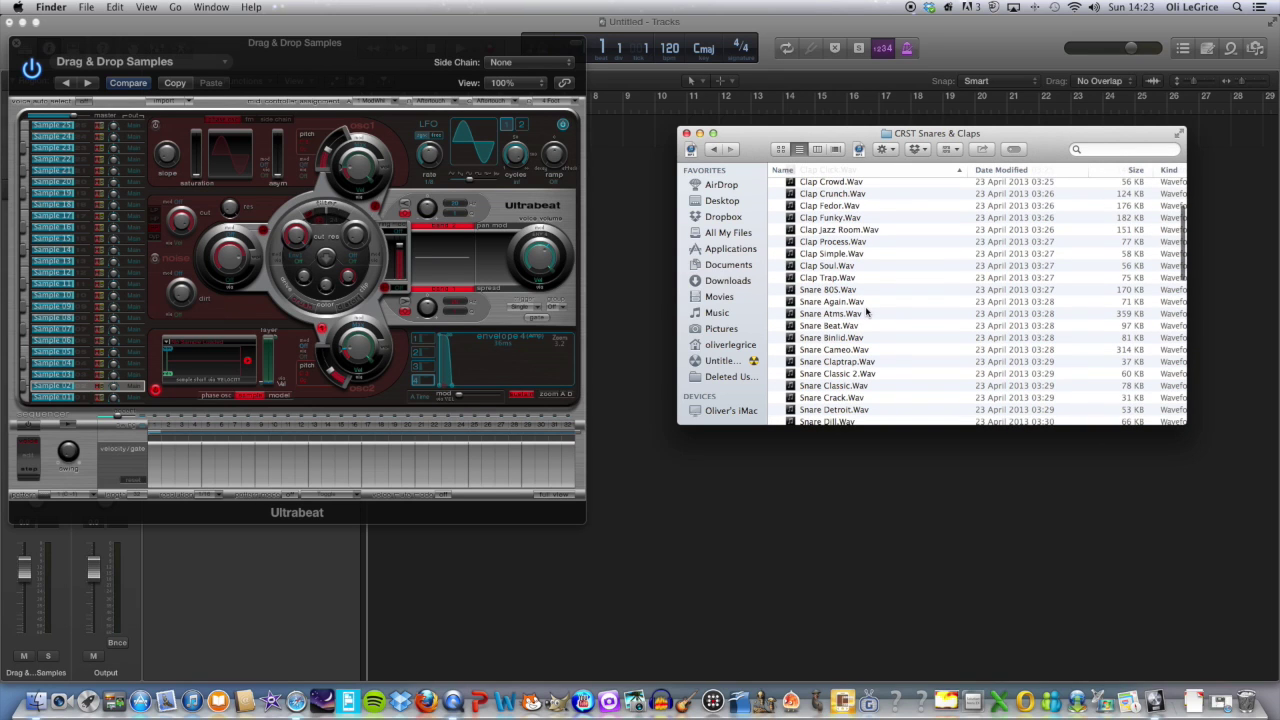
click(836, 267)
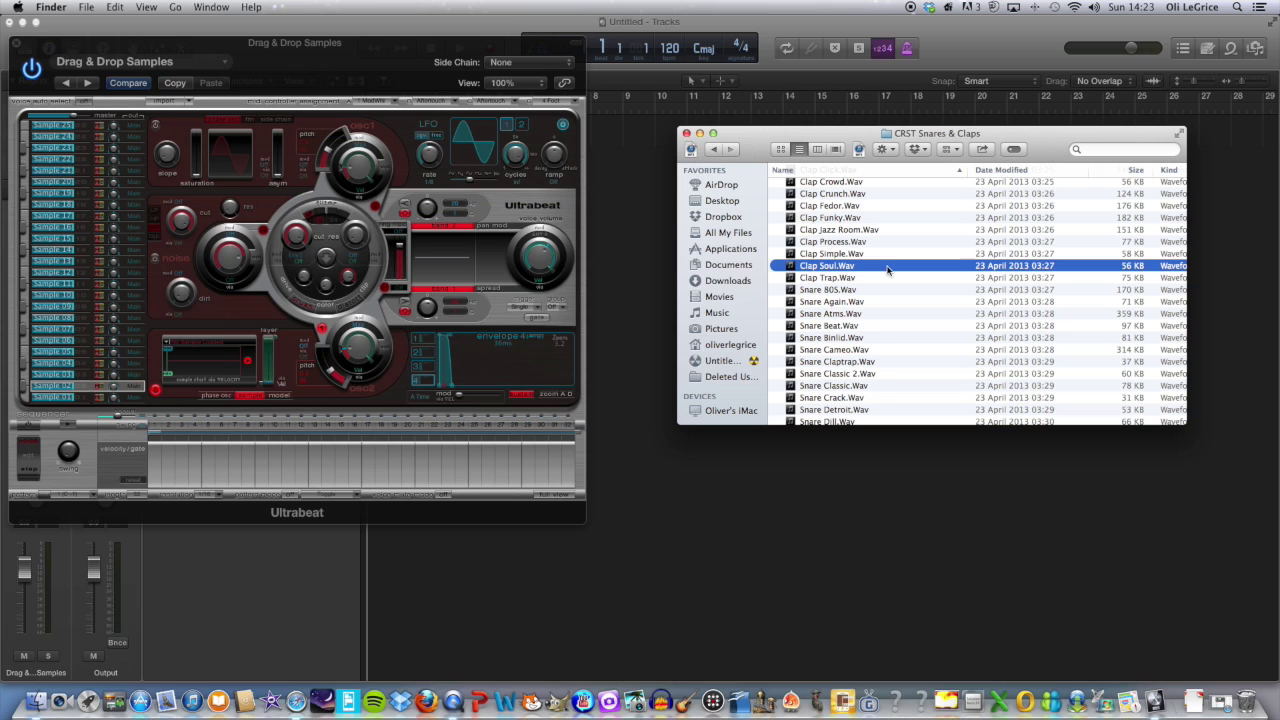
drag(886, 270, 263, 372)
click(699, 133)
drag(256, 44, 700, 149)
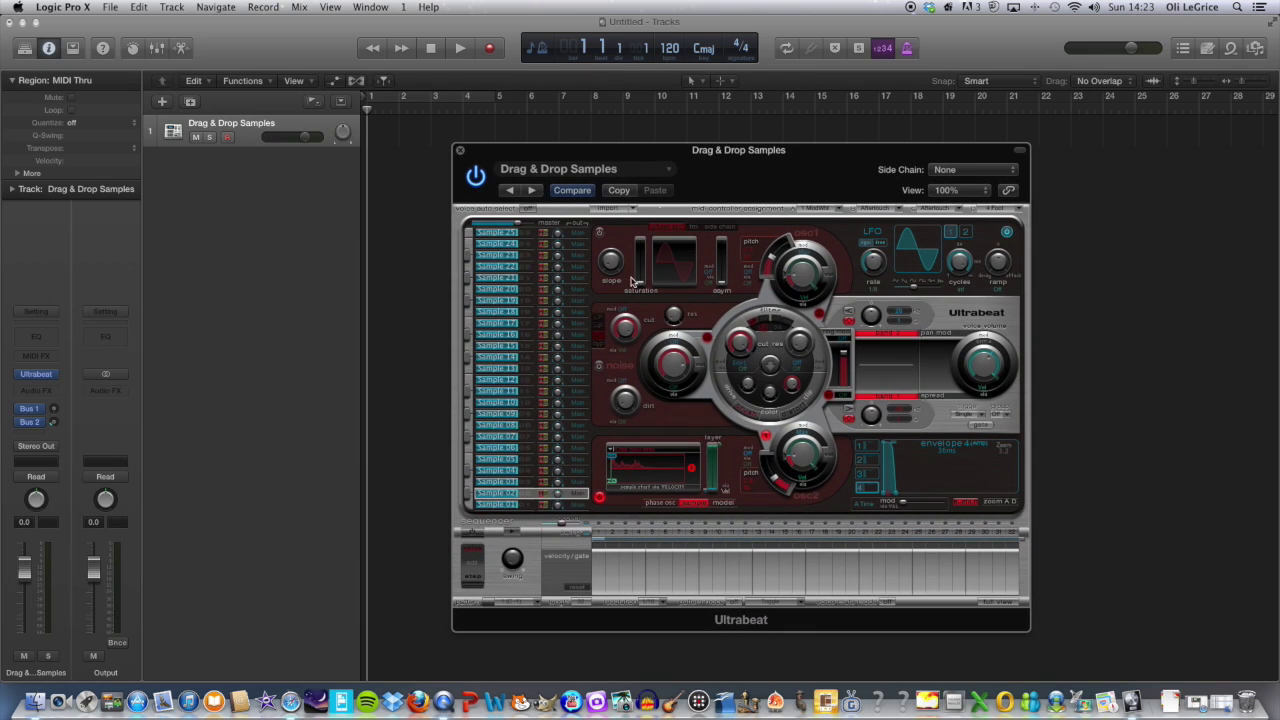
click(472, 508)
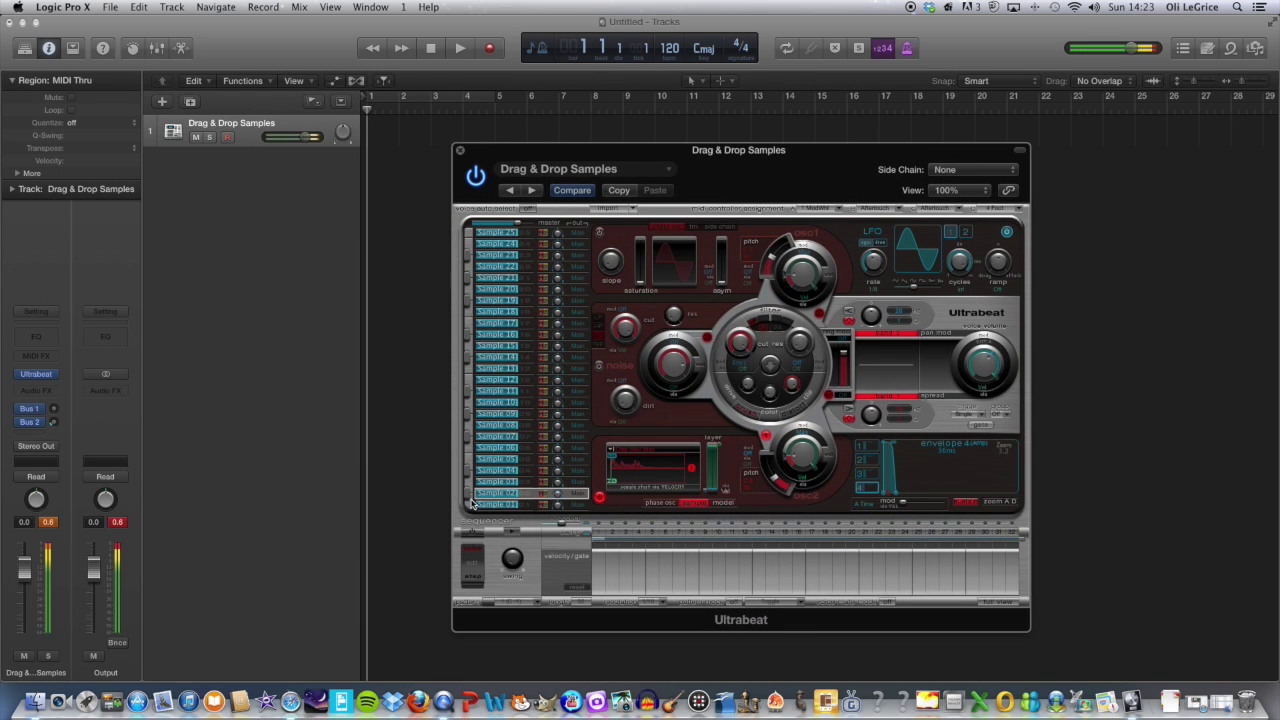
click(472, 505)
click(471, 506)
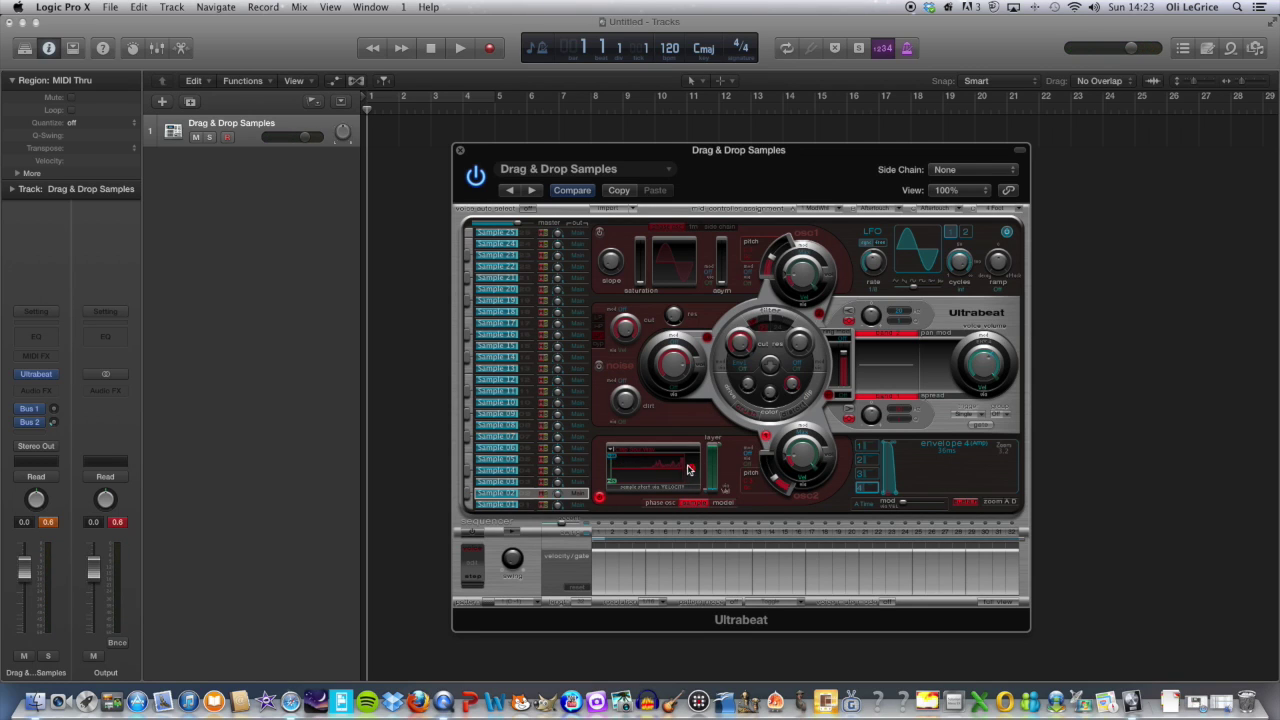
click(467, 496)
drag(686, 152, 672, 148)
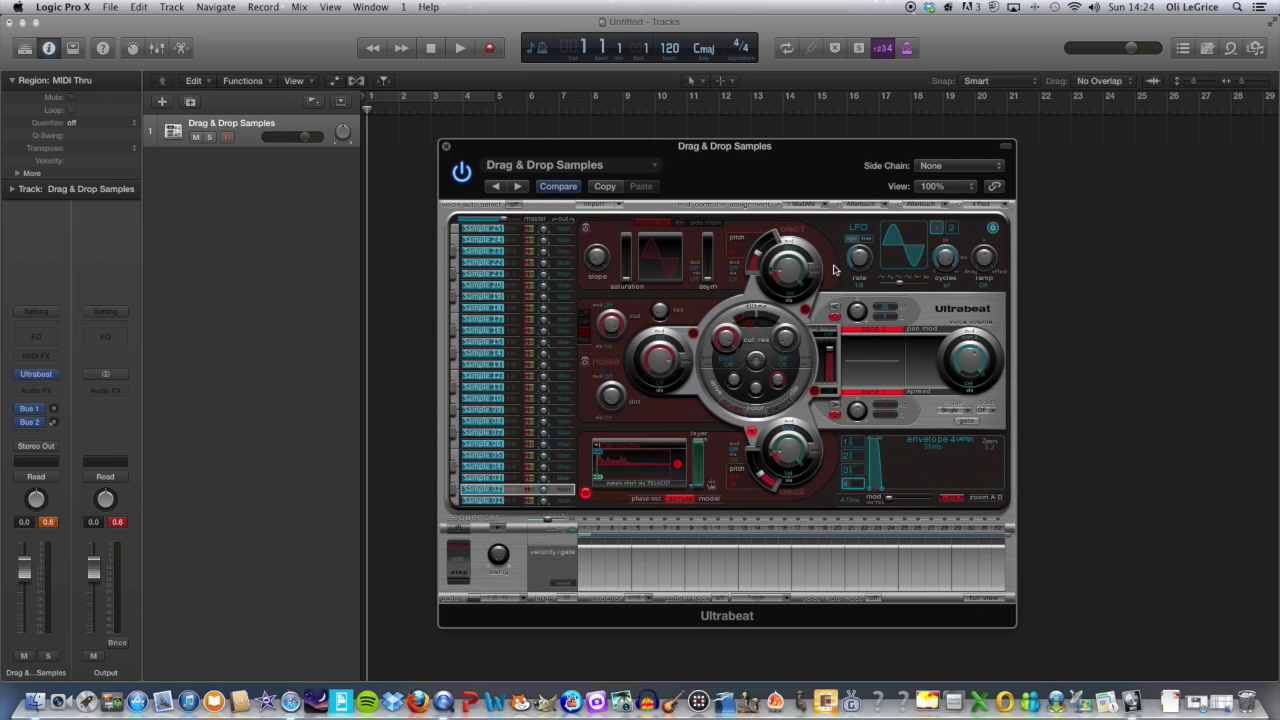
In Full View, place Sample 01 hits on steps 1, 5, 9, 13, 17, 21 and 25.
click(982, 598)
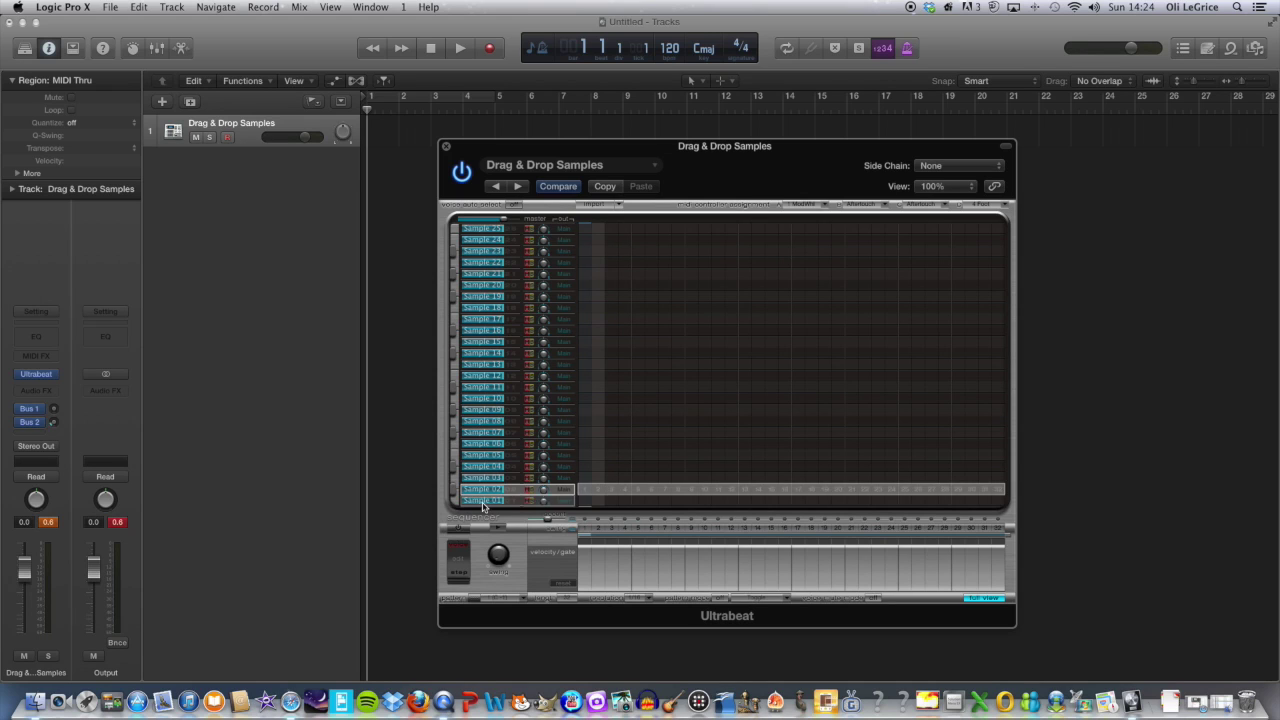
click(584, 502)
click(584, 500)
click(638, 500)
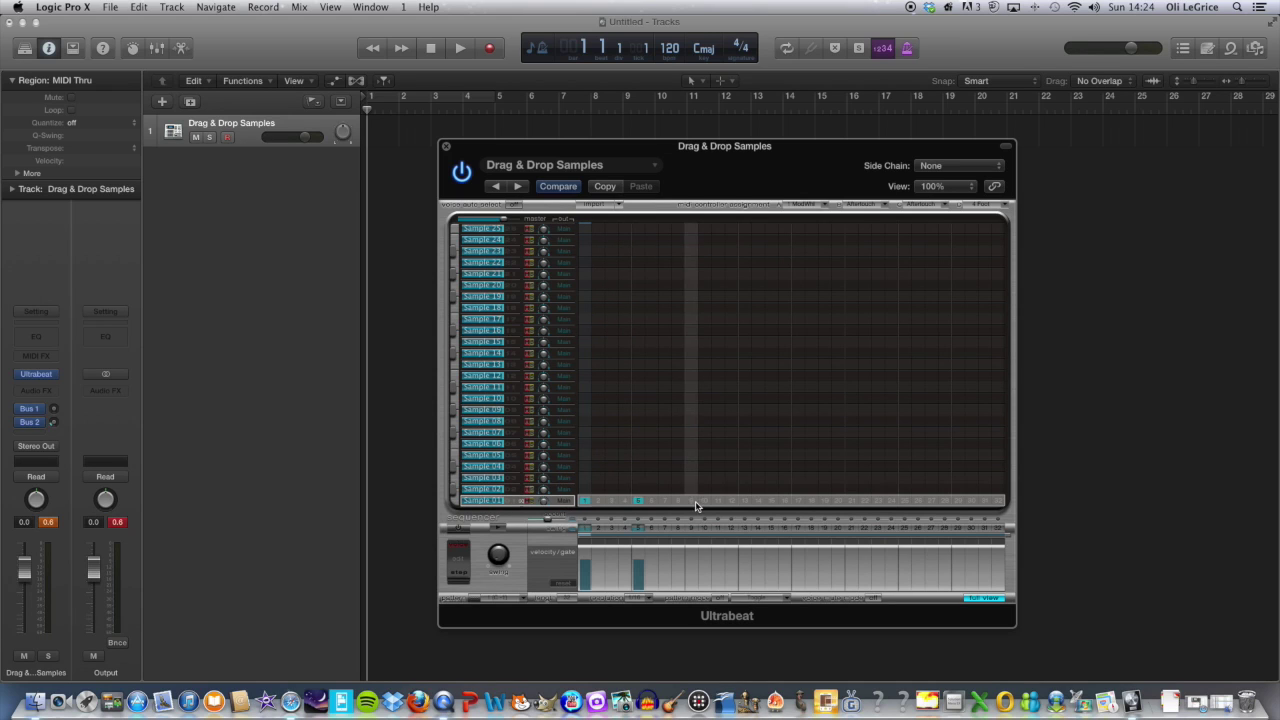
click(691, 500)
click(744, 500)
click(797, 500)
click(851, 500)
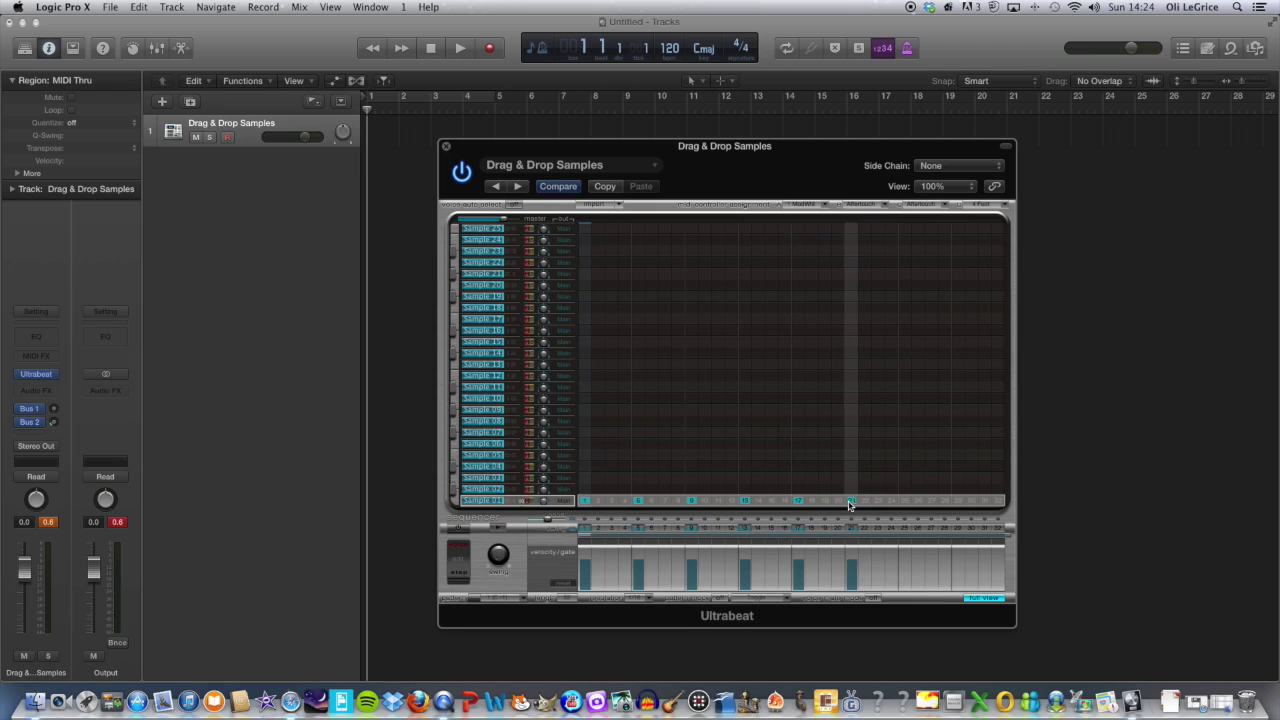
click(904, 500)
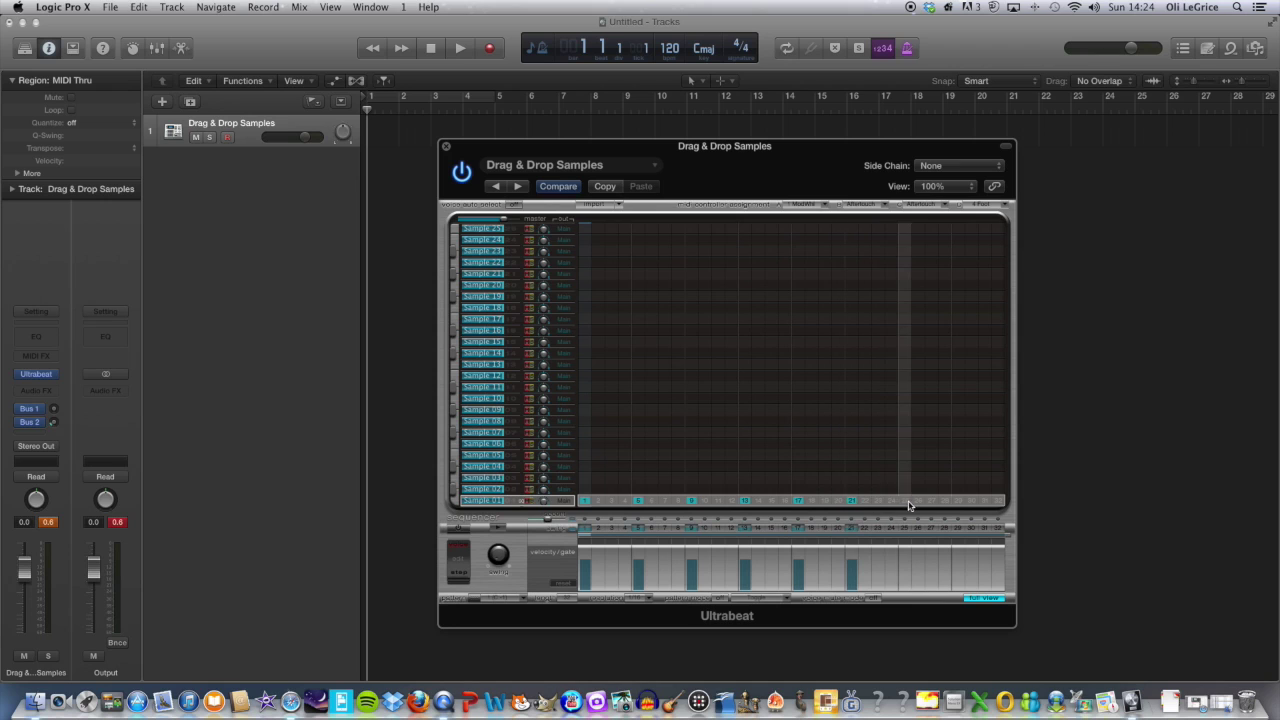
Place Sample 02 hits on steps 5, 13, 21 and 29, then switch the sequencer on and play.
click(638, 489)
click(744, 489)
click(851, 489)
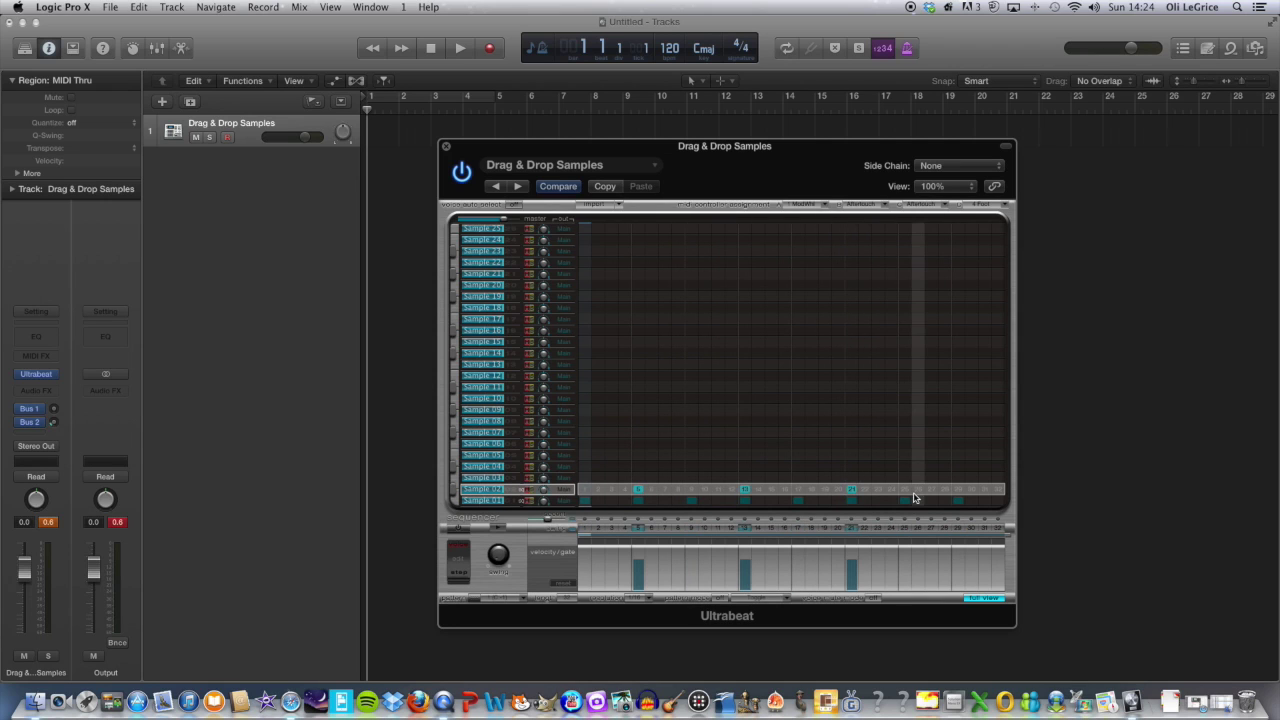
click(958, 489)
click(459, 530)
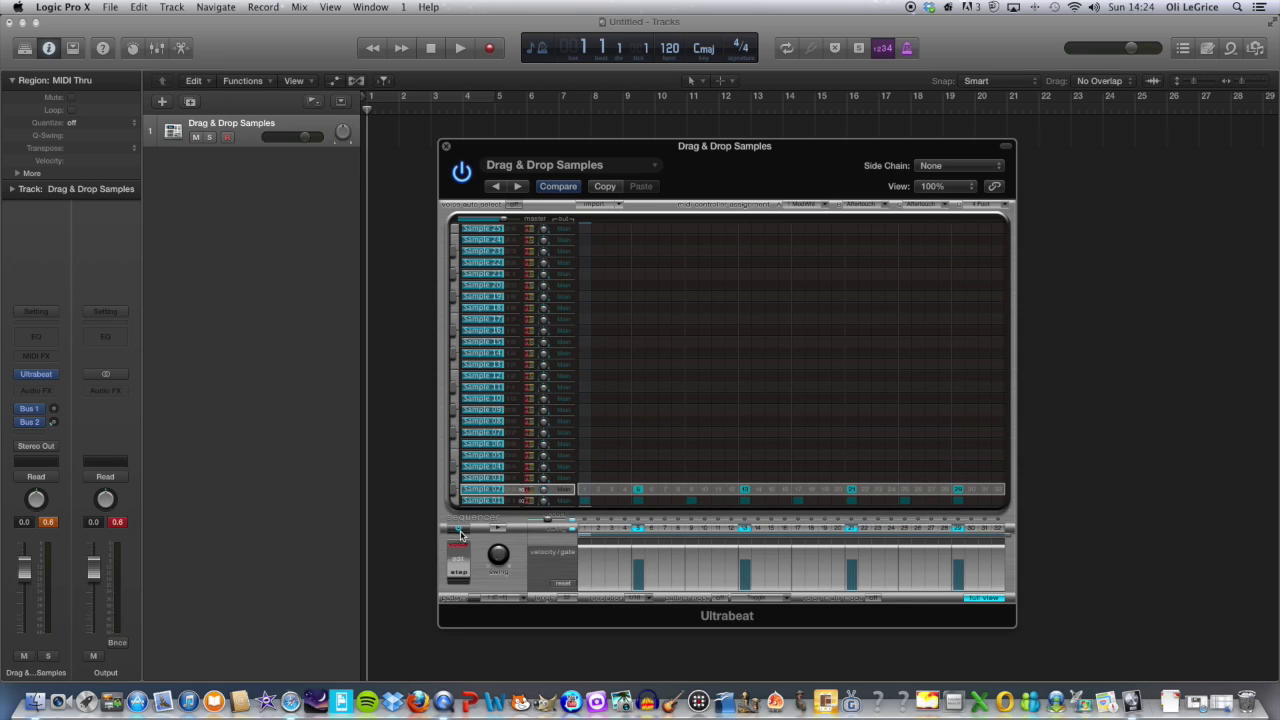
click(498, 530)
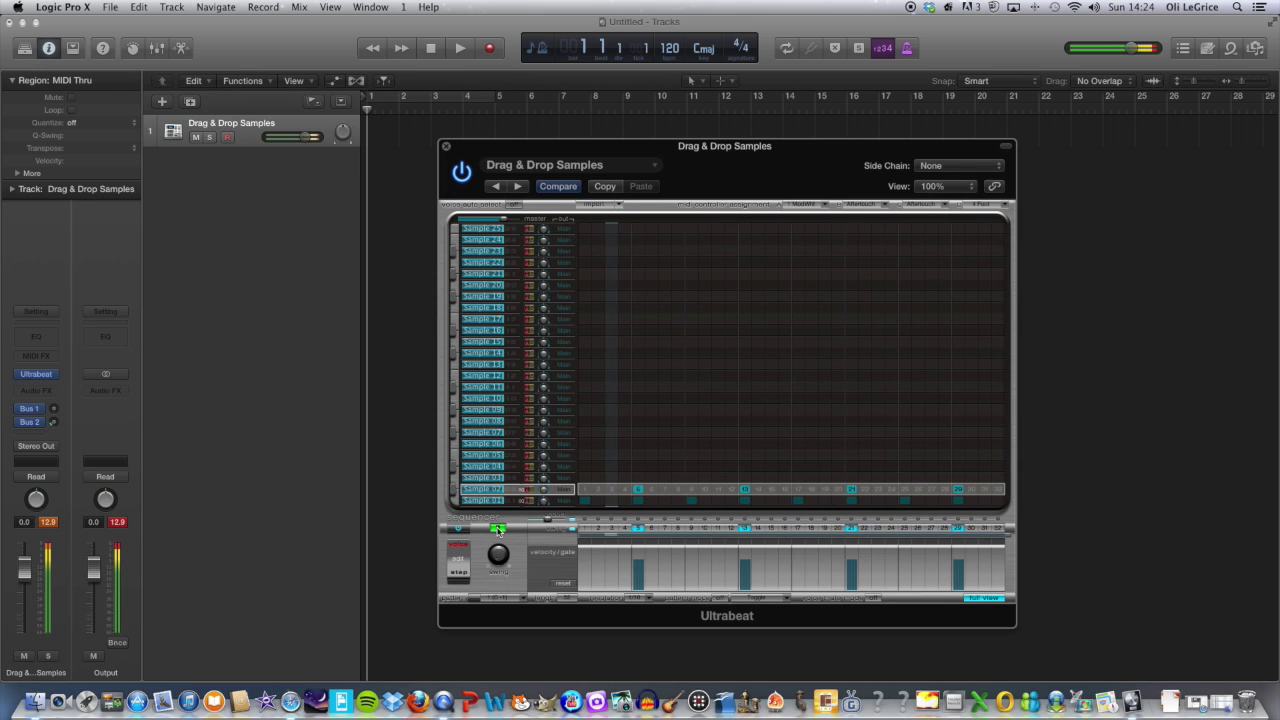
Stop the pattern, drag it onto track 1 at bar 1 as a region, and close Ultrabeat.
click(498, 530)
drag(535, 152, 775, 130)
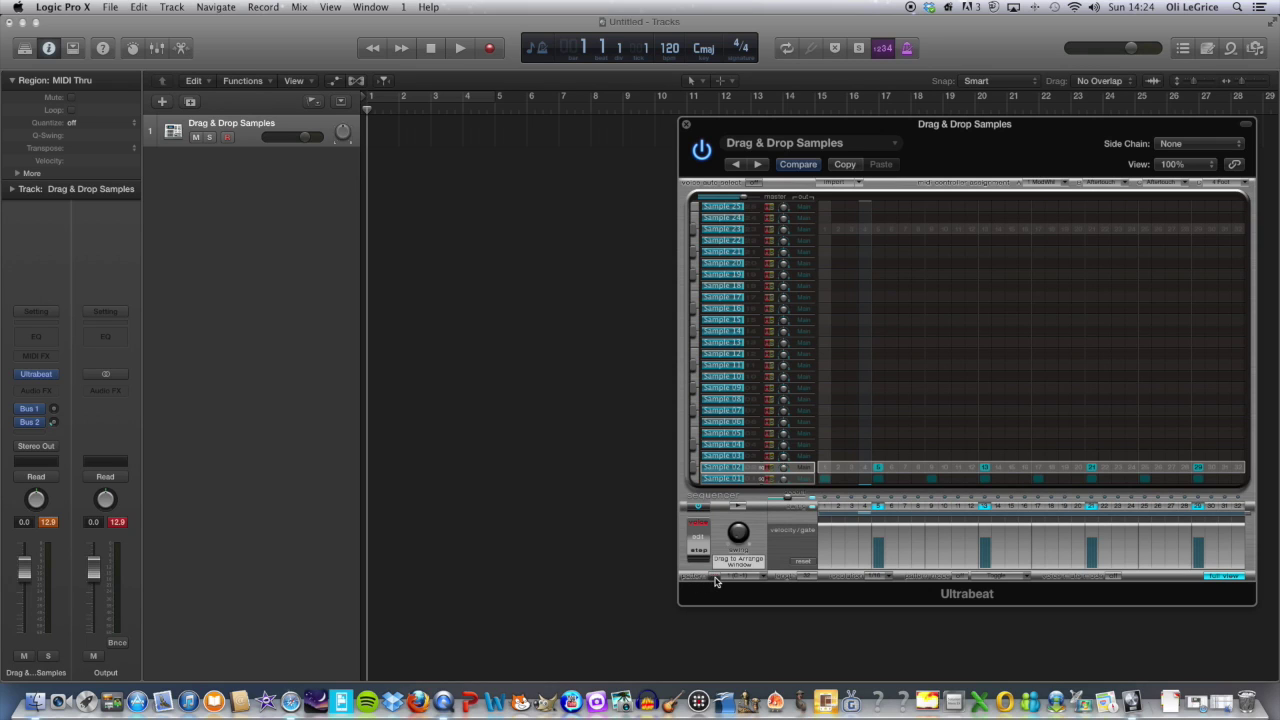
drag(678, 552, 390, 138)
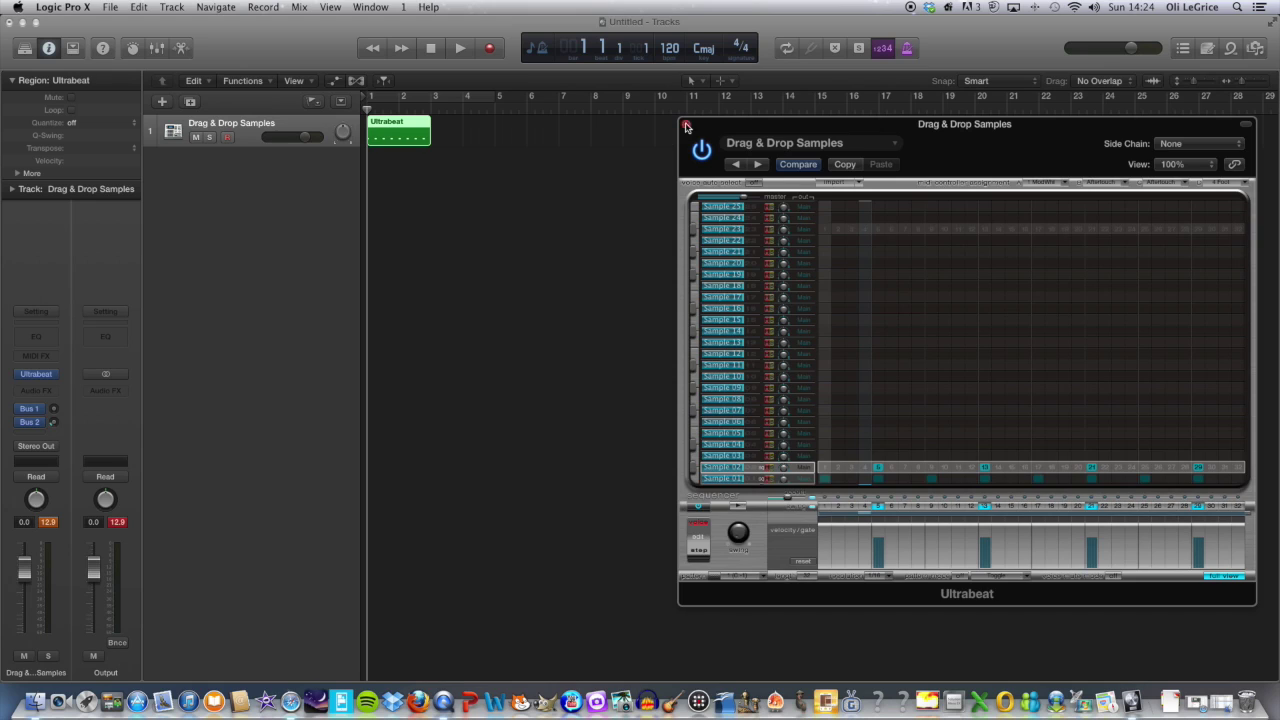
click(685, 124)
Play the project to audition the region, then stop and return to the start.
click(460, 48)
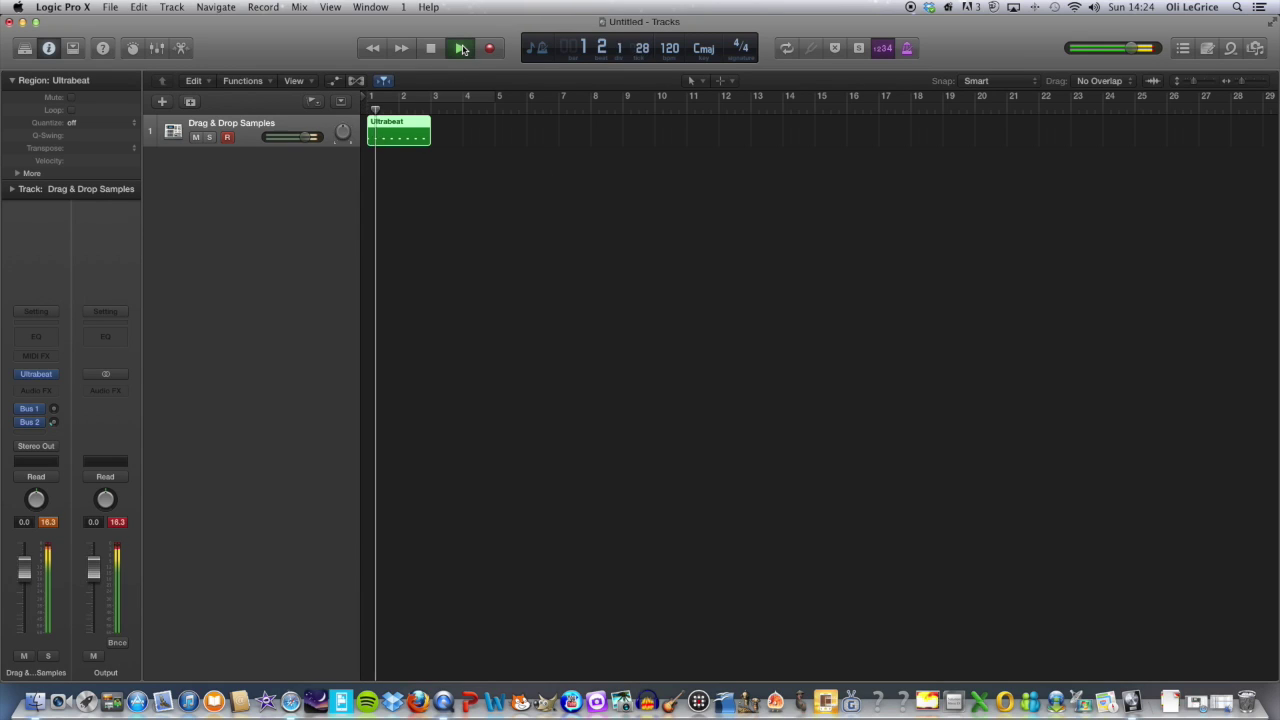
click(431, 48)
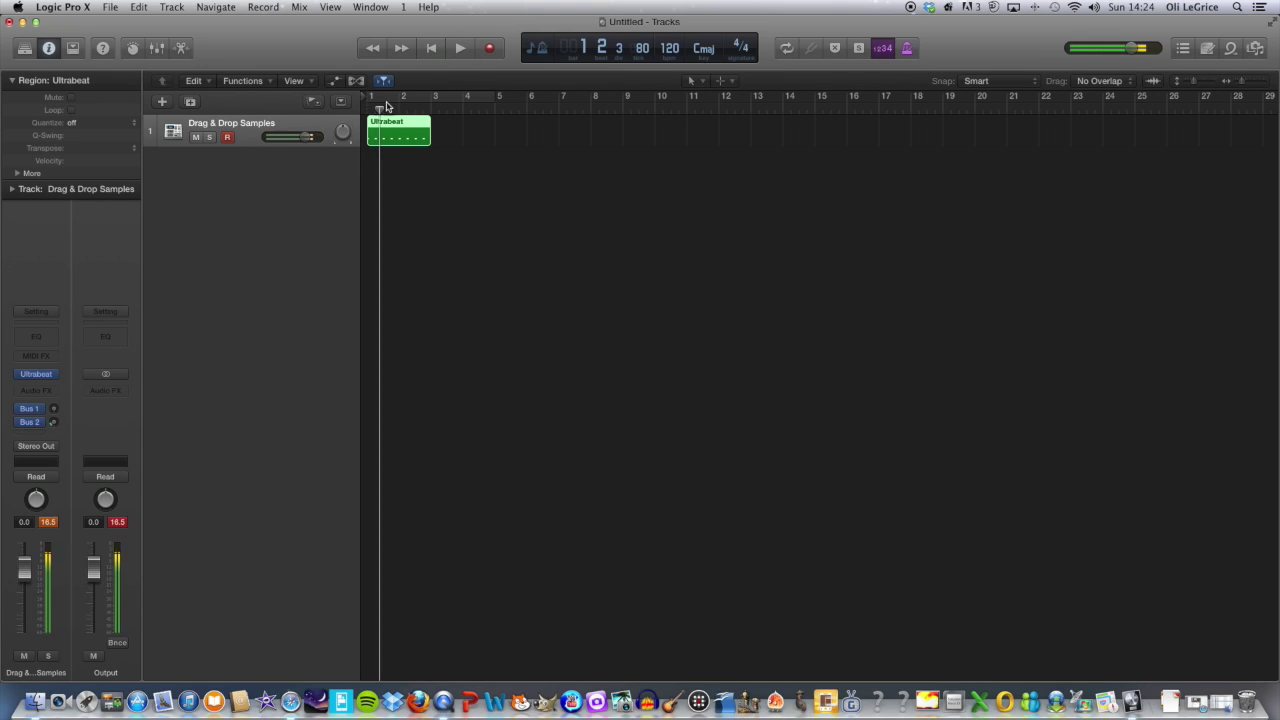
click(431, 48)
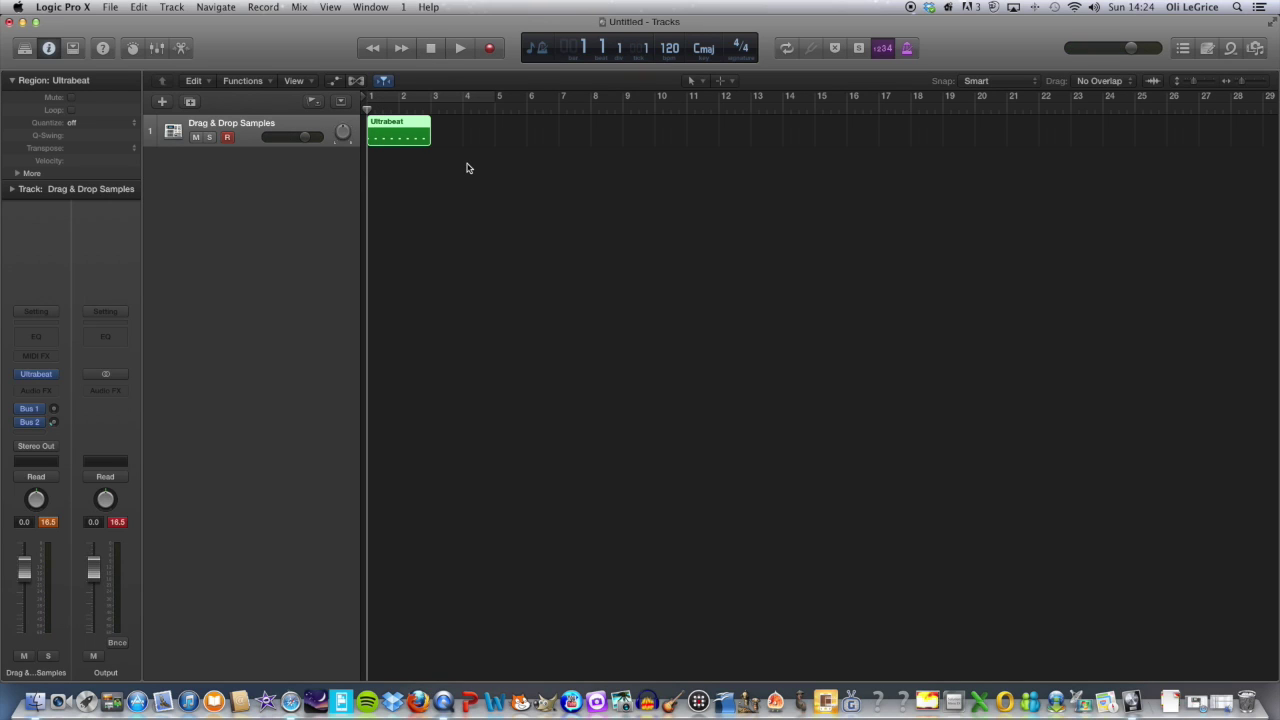